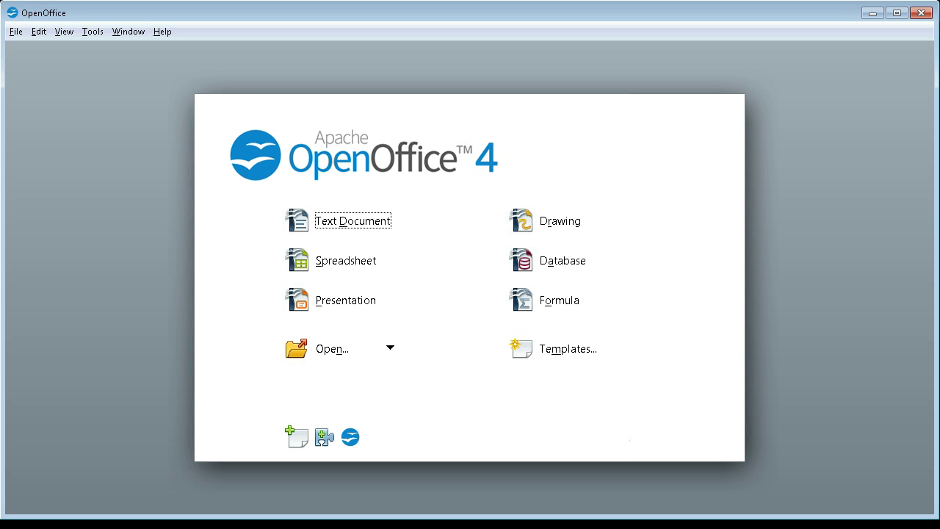
Create a new blank text document and bring up Insert > Envelope for it.
click(16, 32)
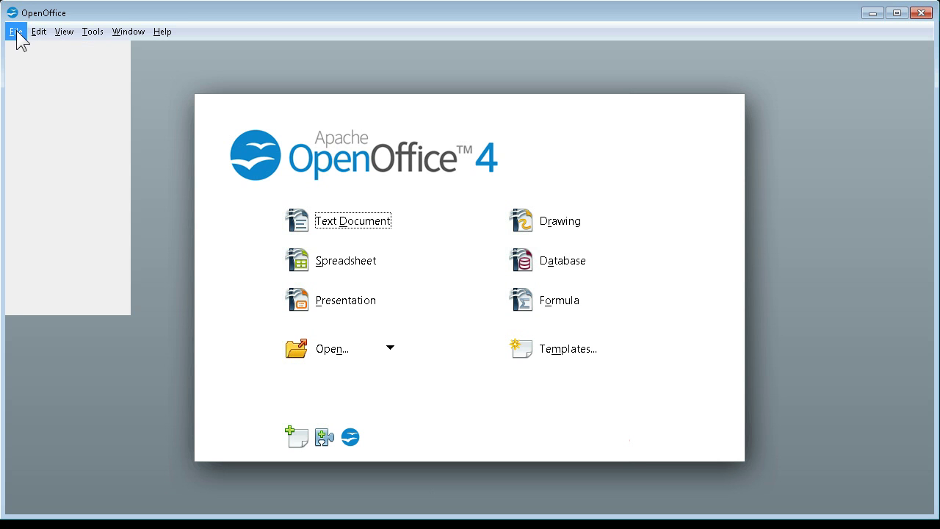
mouse_move(35, 51)
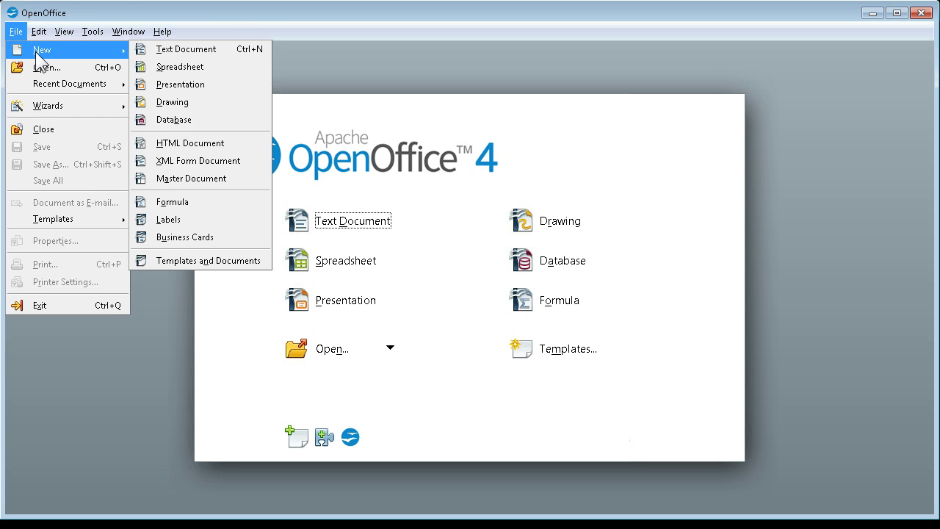
click(156, 53)
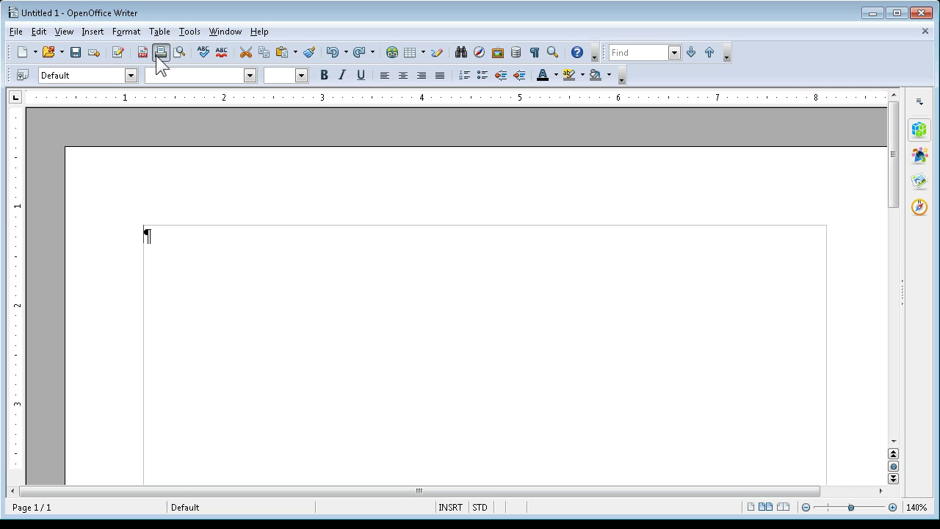
click(94, 32)
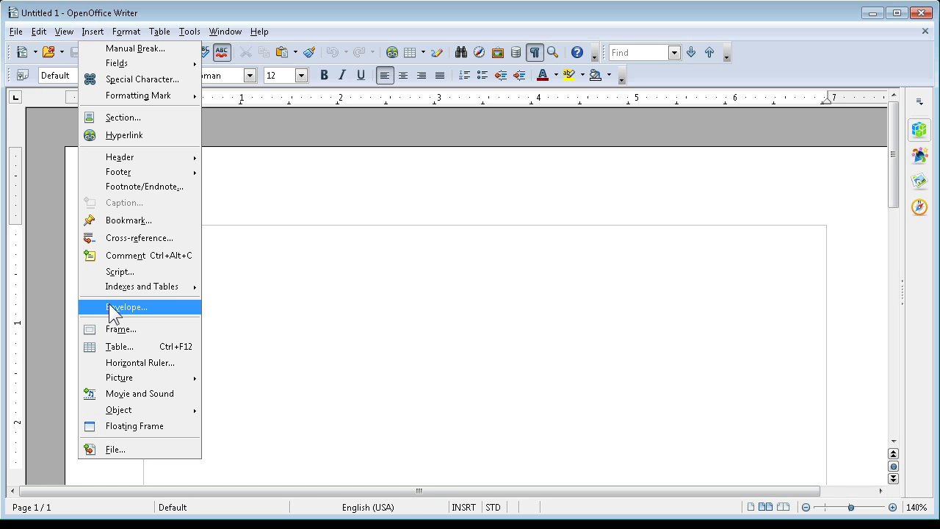
click(114, 309)
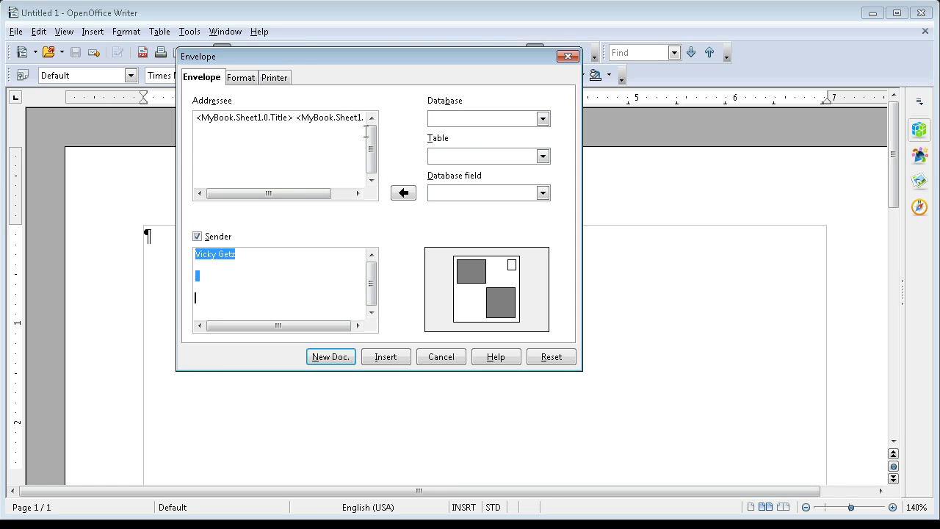
Set the envelope's data source to the MyBook database, table Sheet1.
click(477, 118)
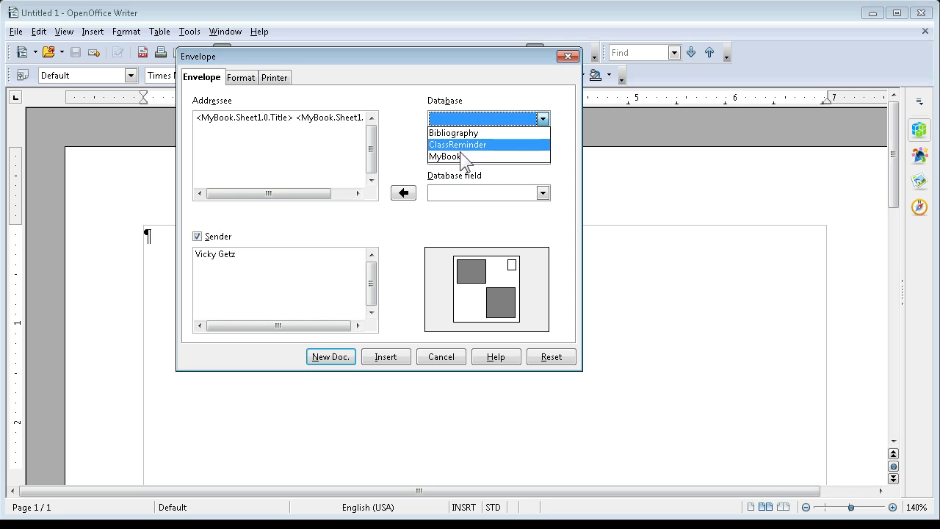
click(459, 156)
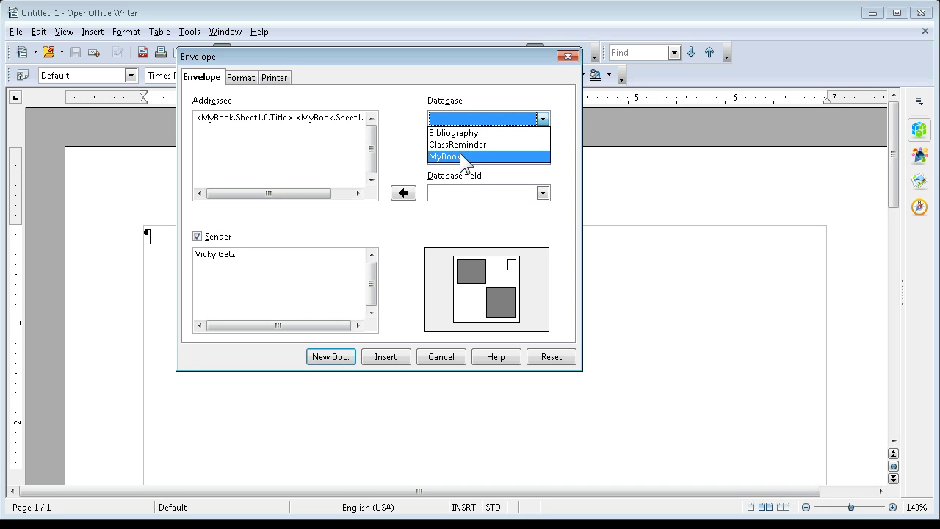
click(469, 156)
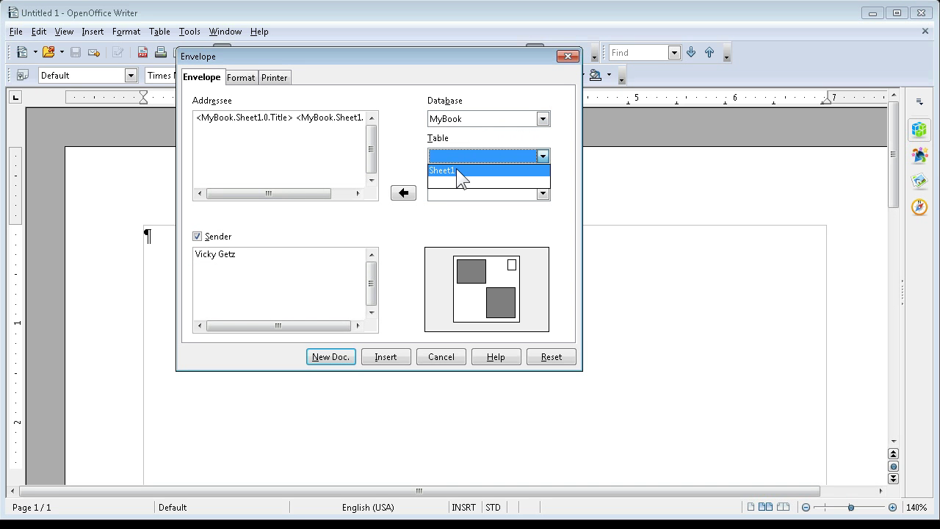
click(457, 169)
click(542, 192)
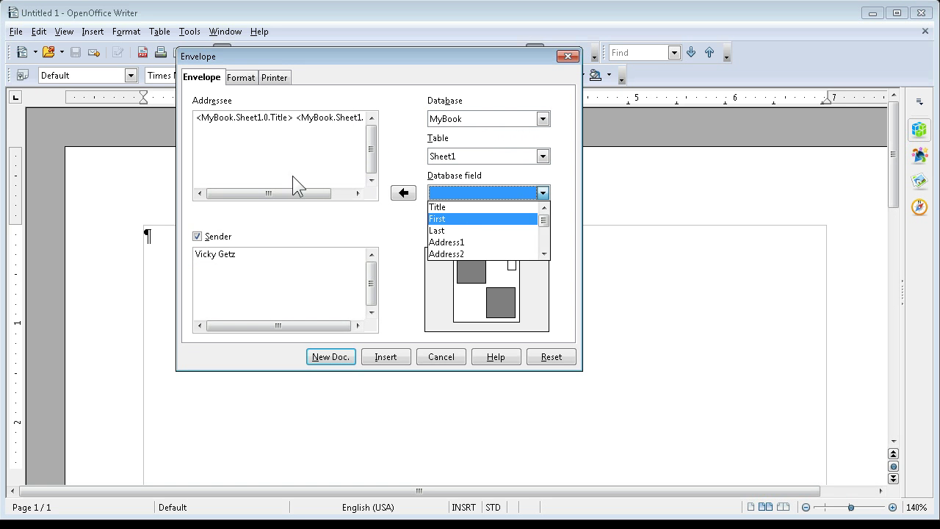
click(283, 194)
drag(292, 194, 399, 189)
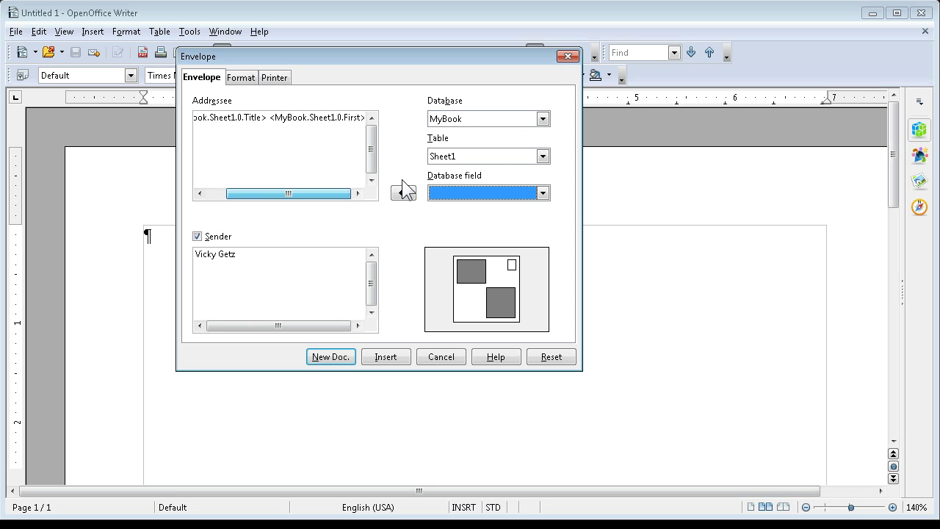
Insert the Last database field at the end of the addressee's first line.
triple_click(366, 118)
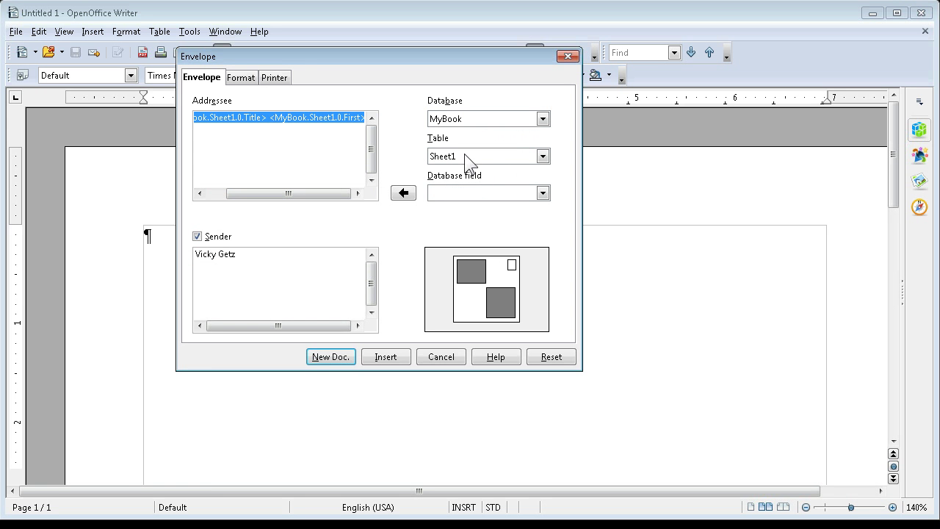
click(358, 127)
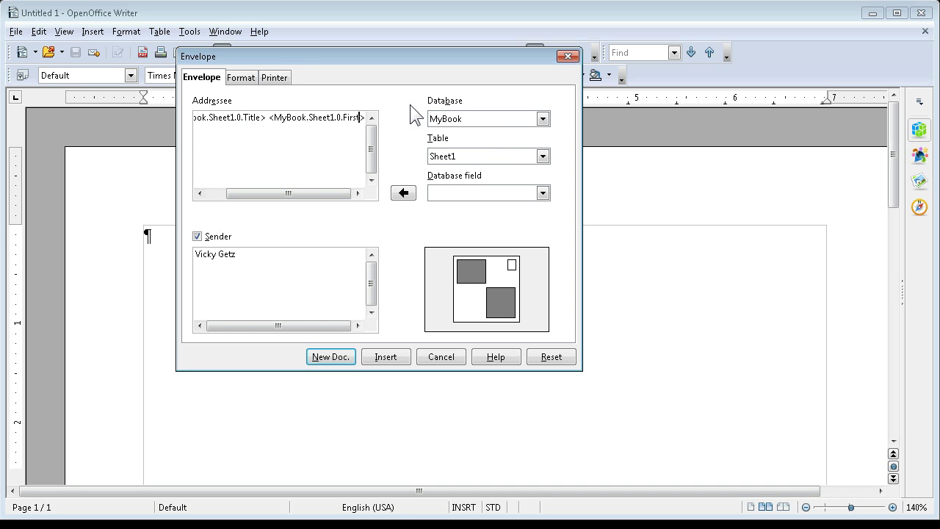
click(459, 191)
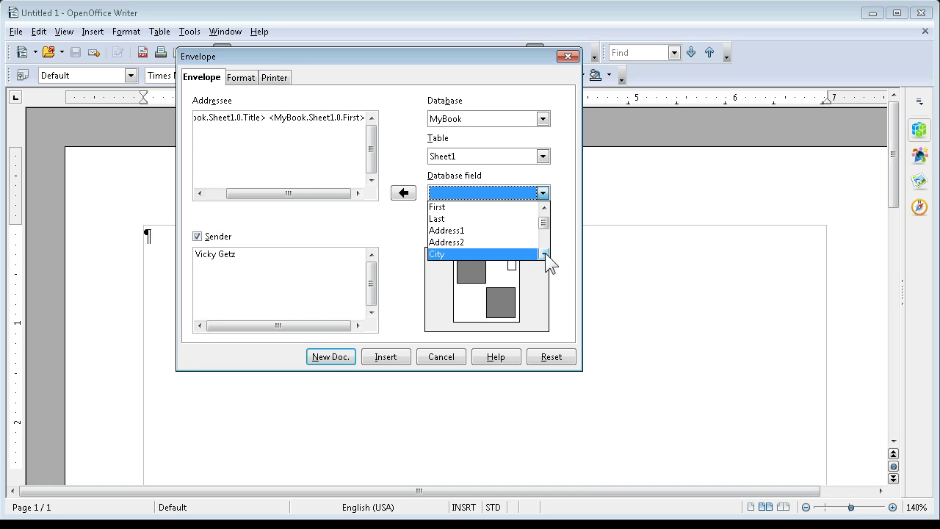
scroll(547, 256, down, 1)
click(486, 212)
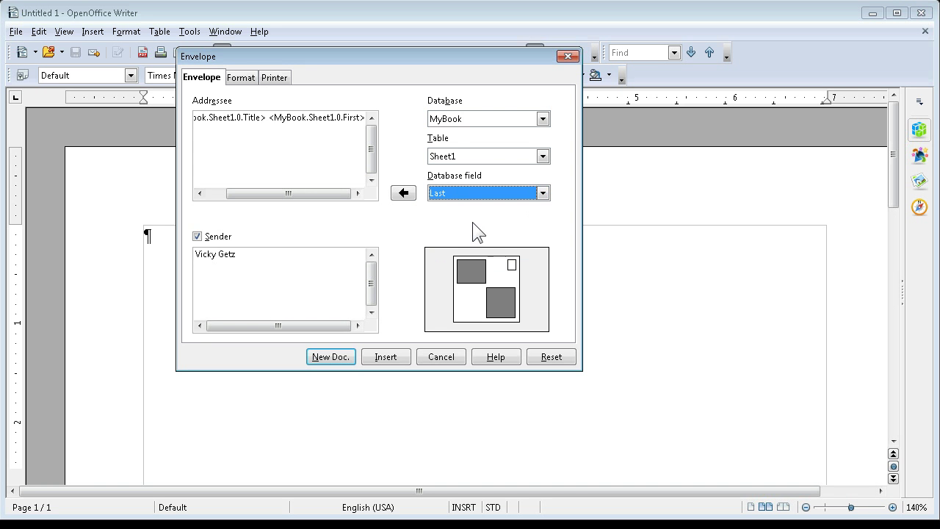
click(400, 194)
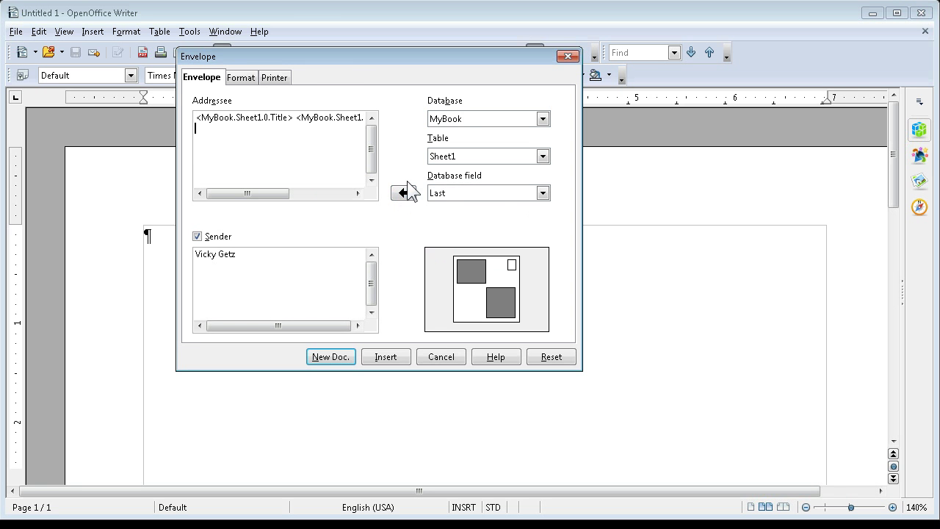
Add the Address1 and Address2 fields to the addressee, each on its own line.
click(490, 193)
click(490, 190)
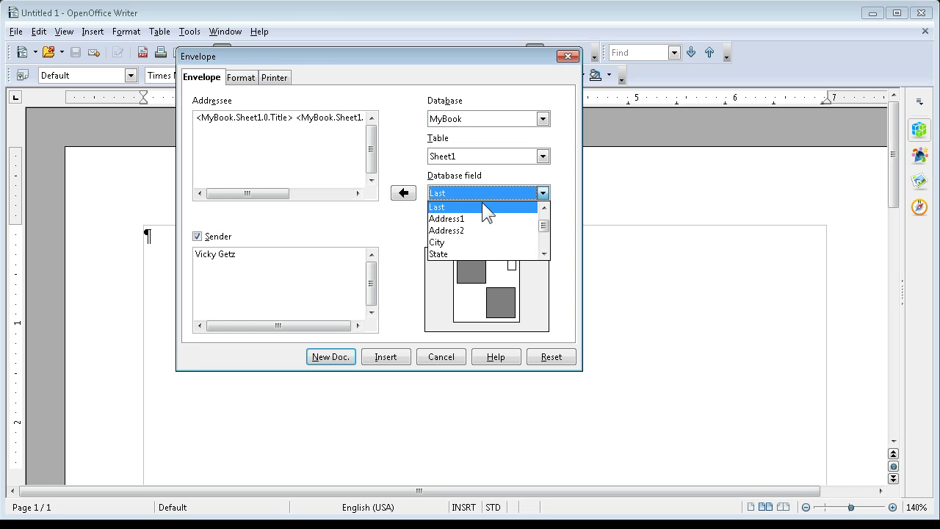
click(473, 217)
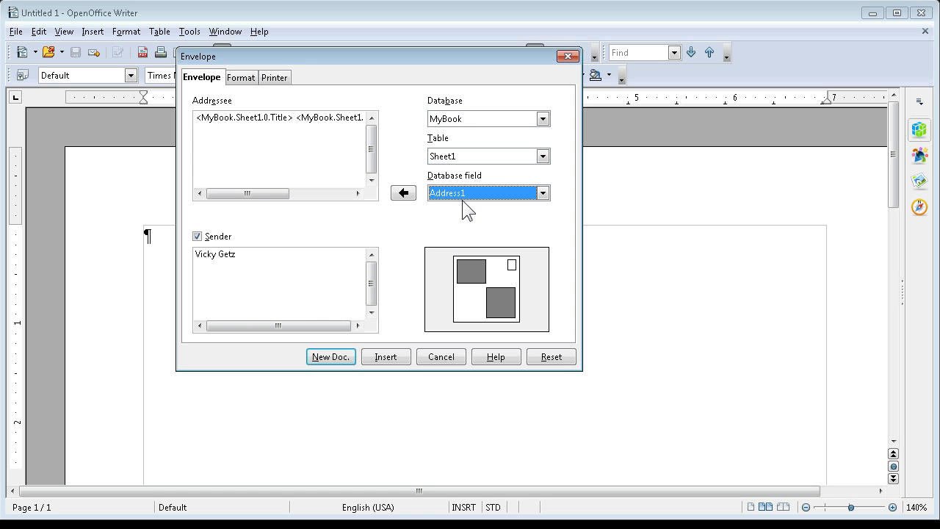
click(405, 194)
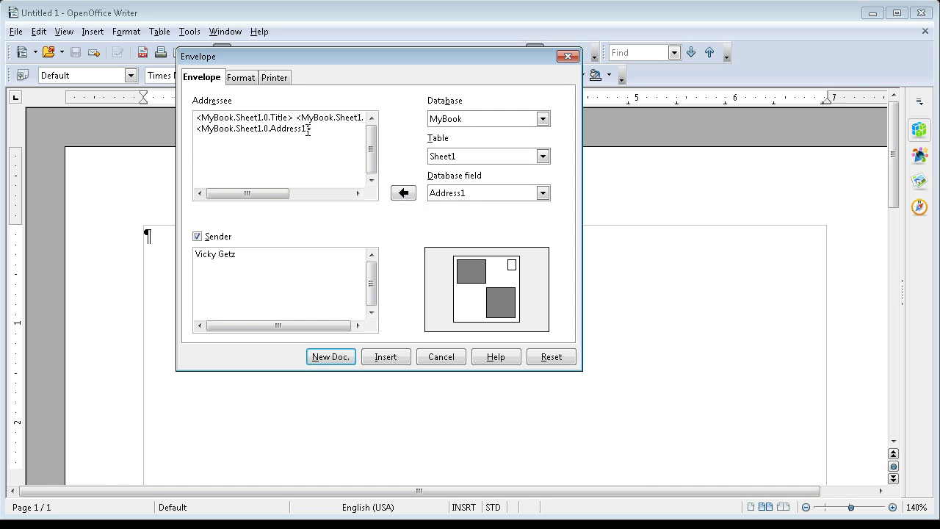
key(Return)
click(474, 193)
click(461, 218)
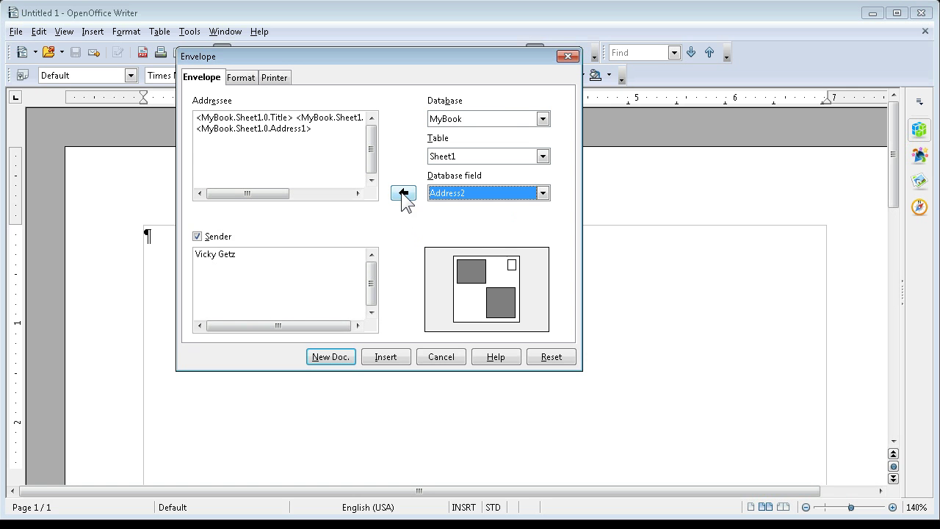
click(403, 194)
key(Return)
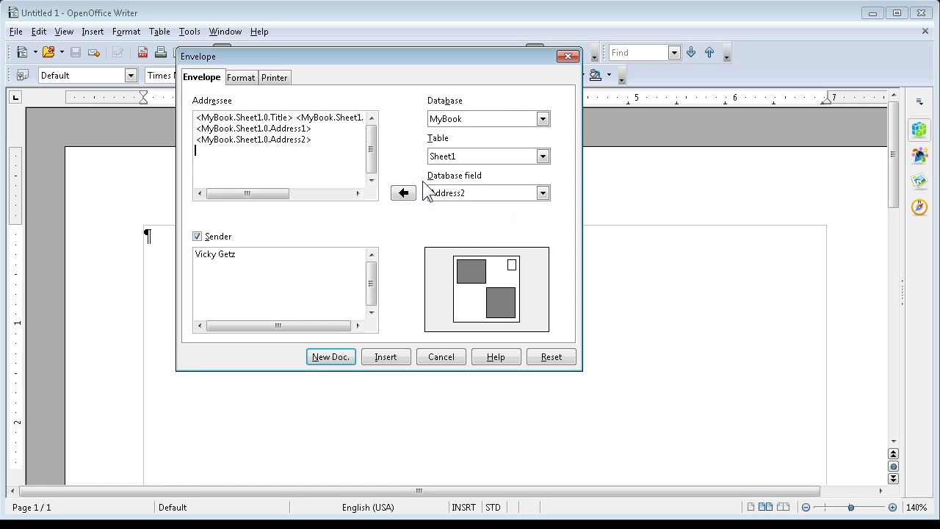
Add a City, State ZipCode line to the addressee with a comma after City.
click(479, 193)
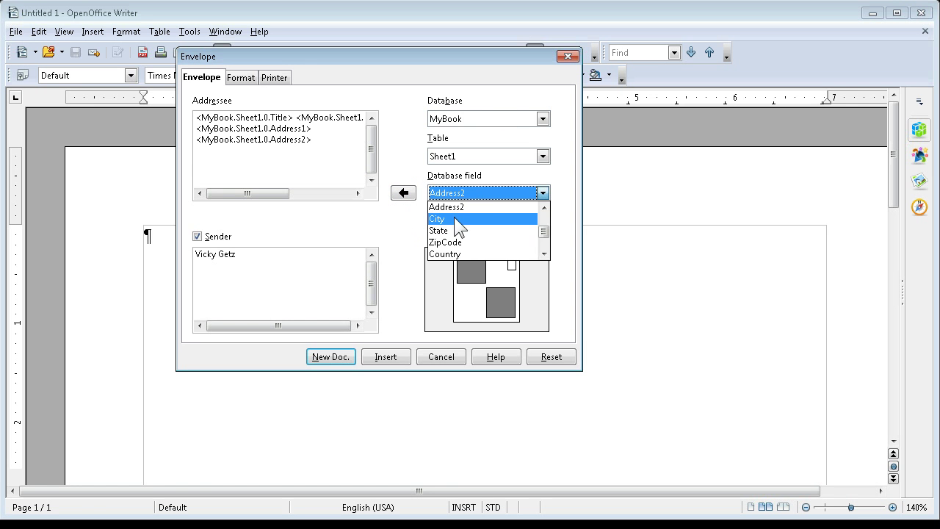
click(455, 219)
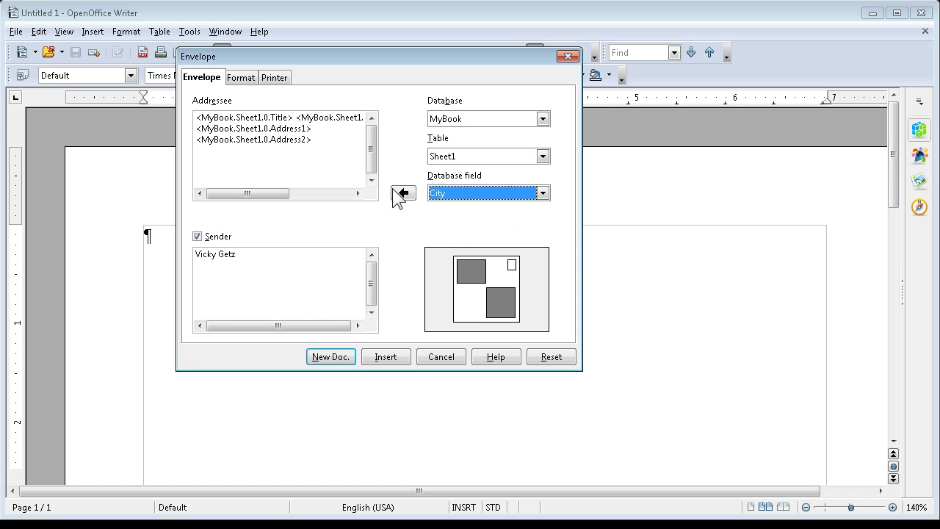
click(403, 195)
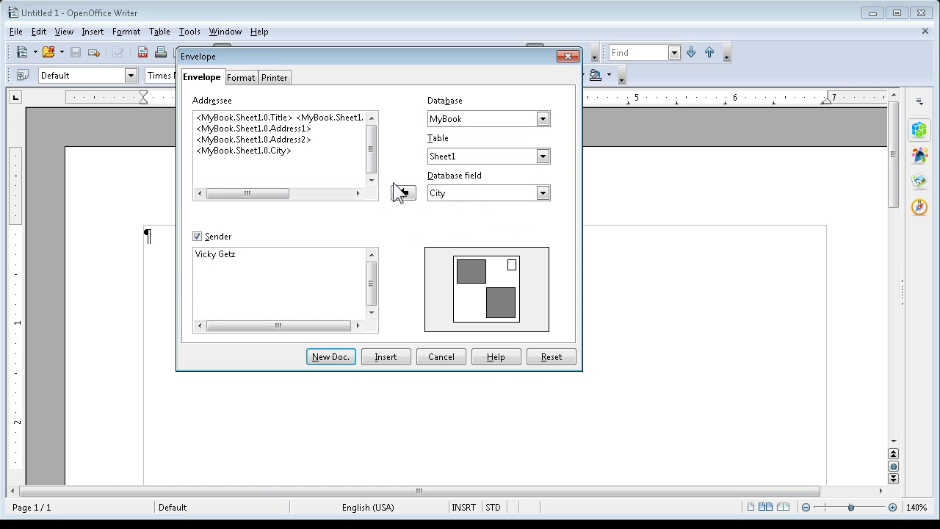
text(,)
click(461, 195)
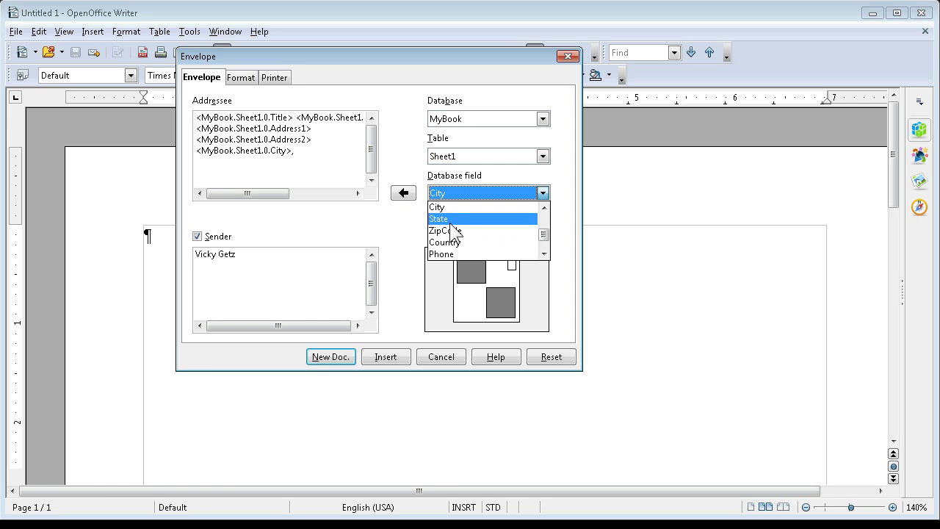
click(448, 216)
click(403, 192)
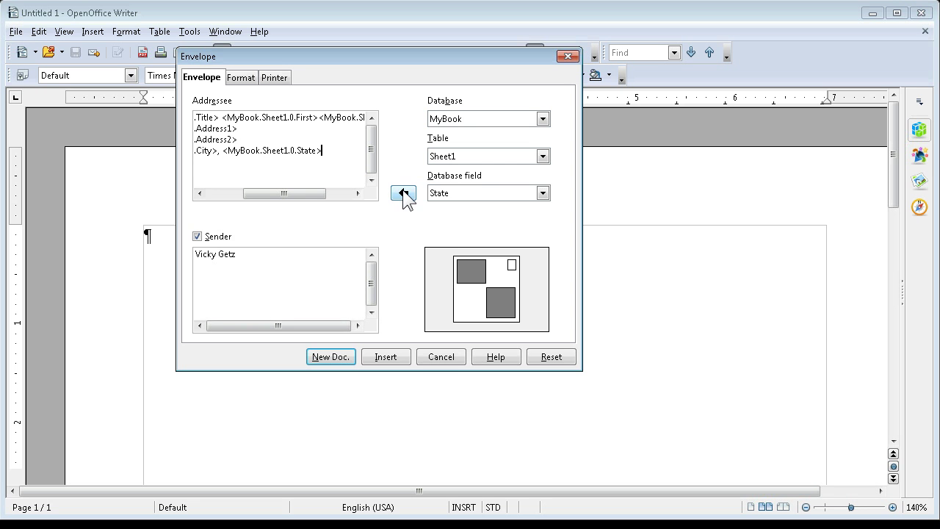
click(457, 194)
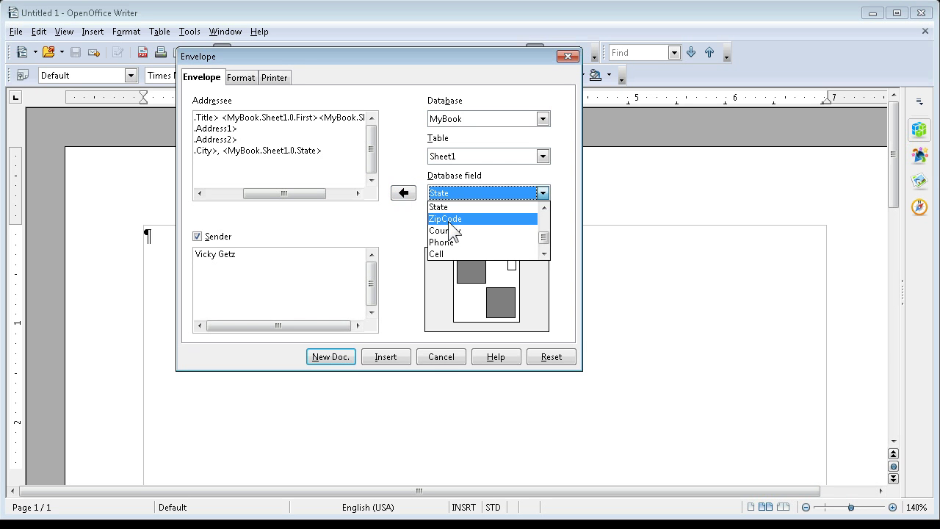
click(446, 220)
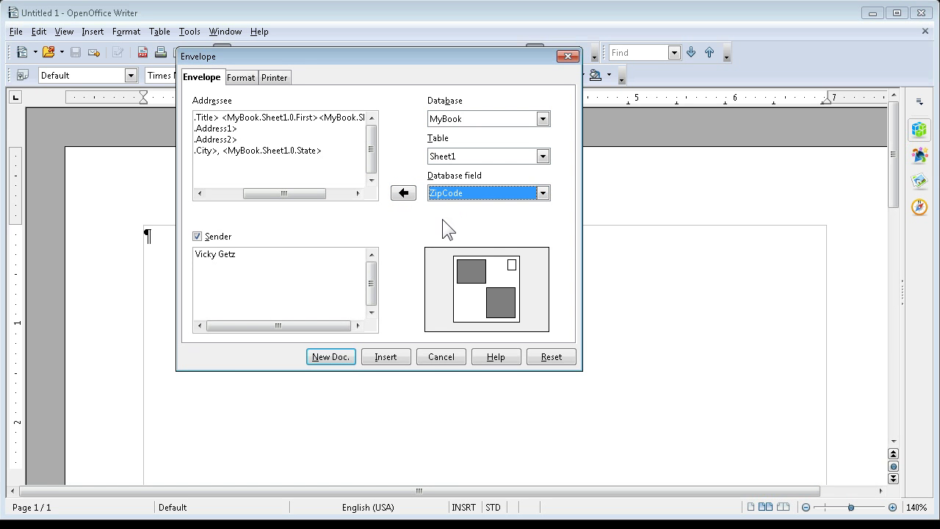
click(403, 193)
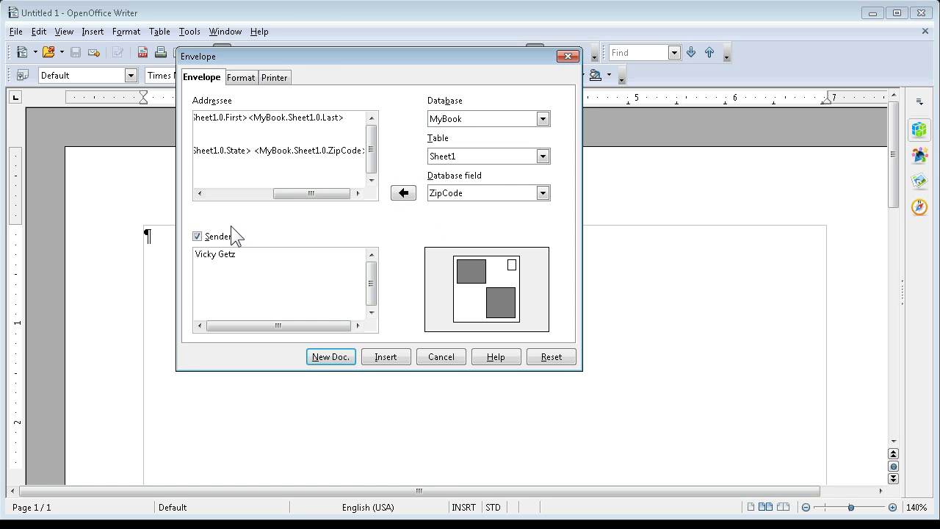
Enter the sender's street line and the city, state and ZIP line under the name.
click(243, 258)
key(Return)
key(Return)
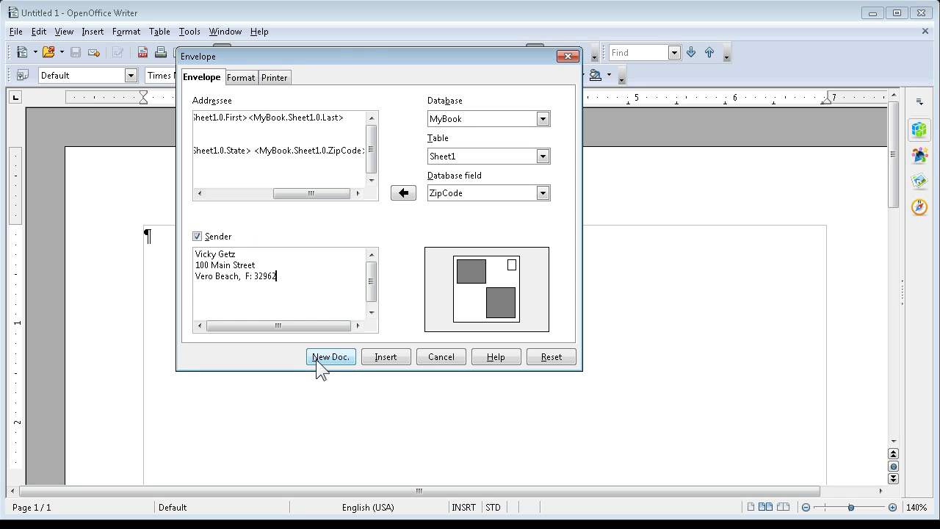
On the Format tab, set the envelope size to User Defined, 8.00" wide by 6.94" high.
click(241, 78)
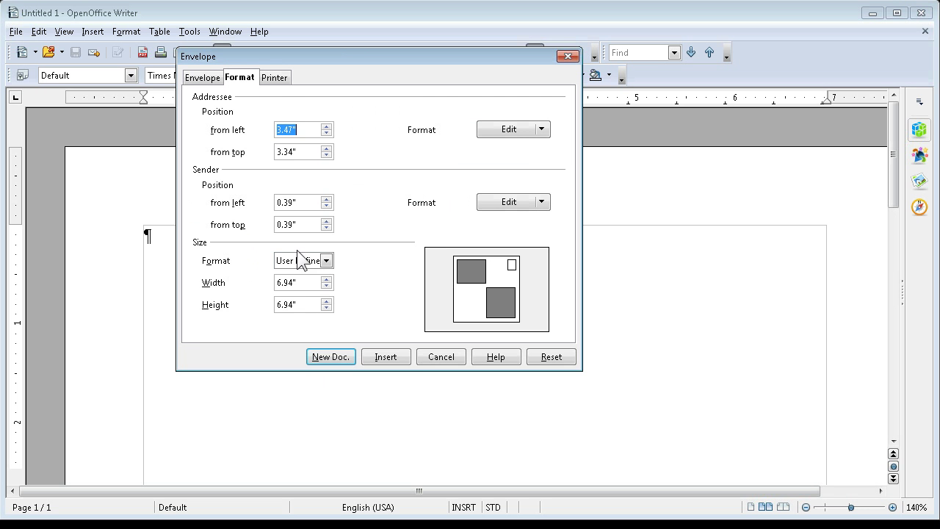
click(326, 260)
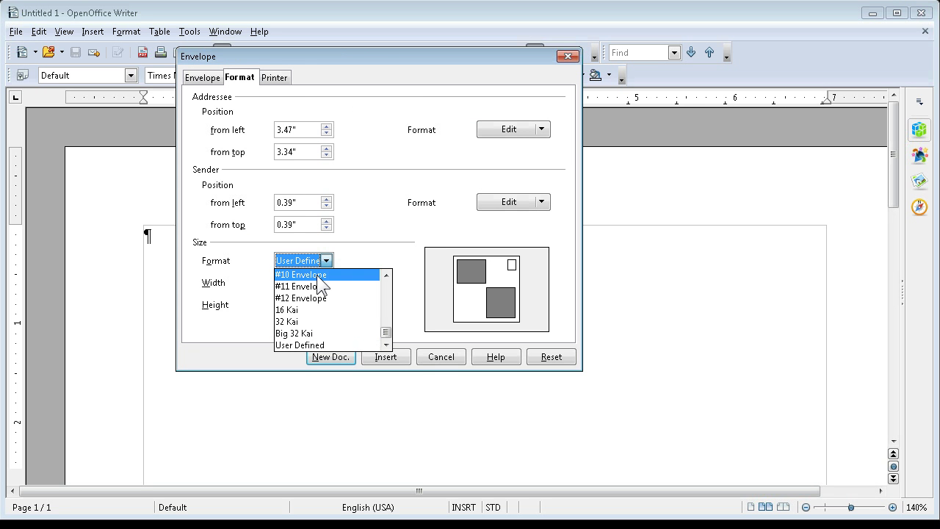
mouse_move(385, 332)
mouse_down()
mouse_move(385, 296)
mouse_move(384, 336)
mouse_up()
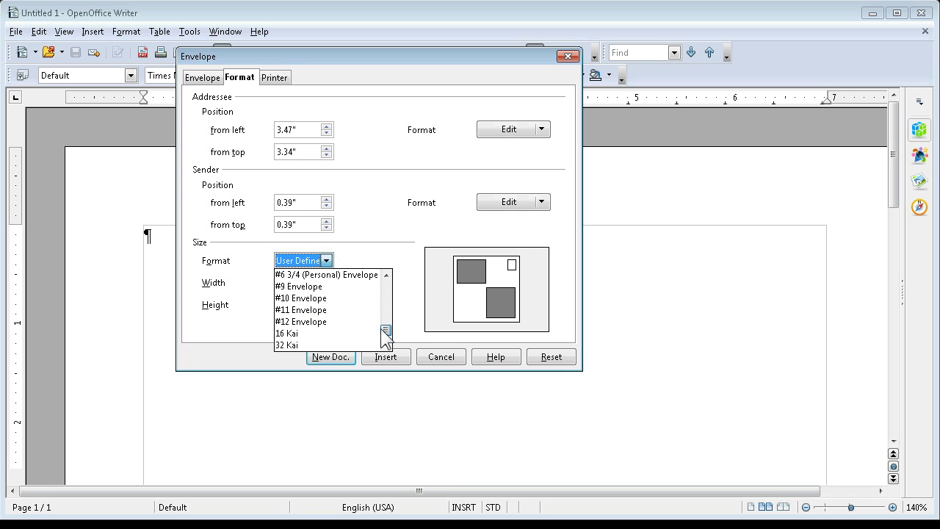
click(312, 298)
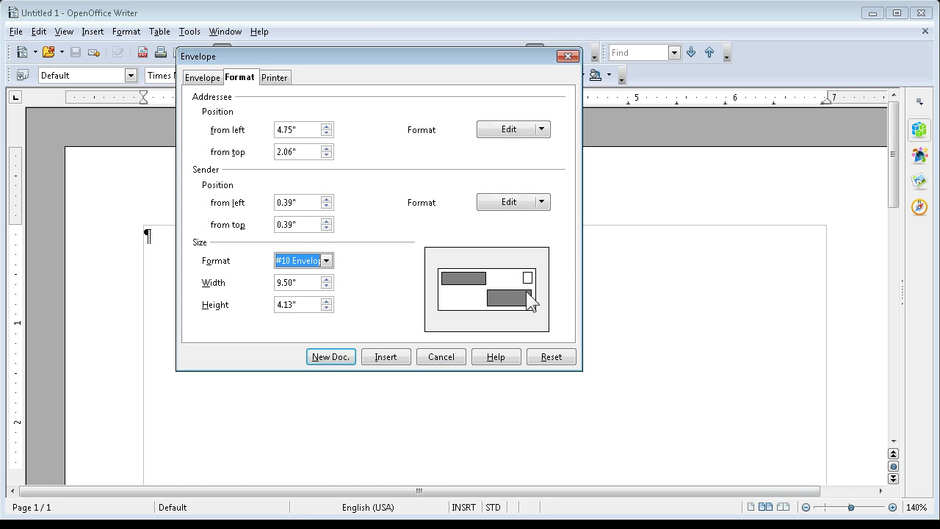
click(327, 261)
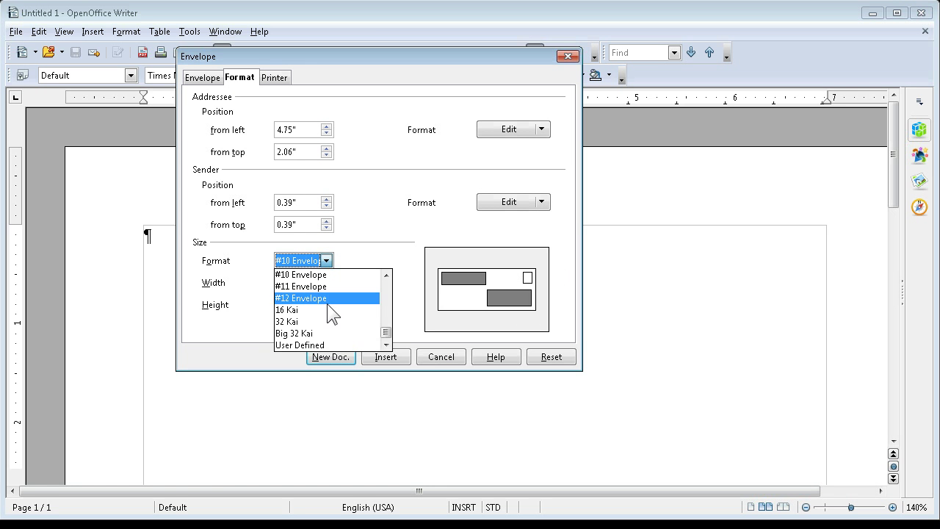
click(318, 345)
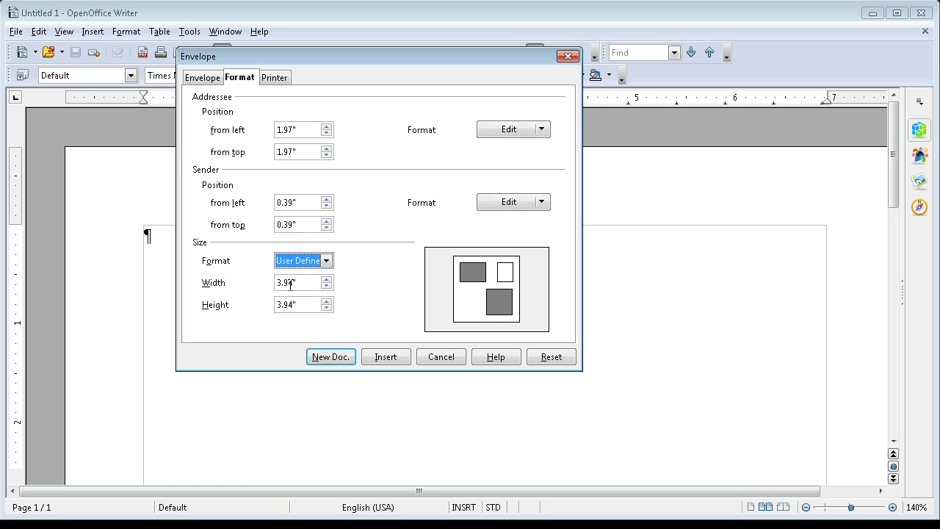
drag(278, 283, 286, 291)
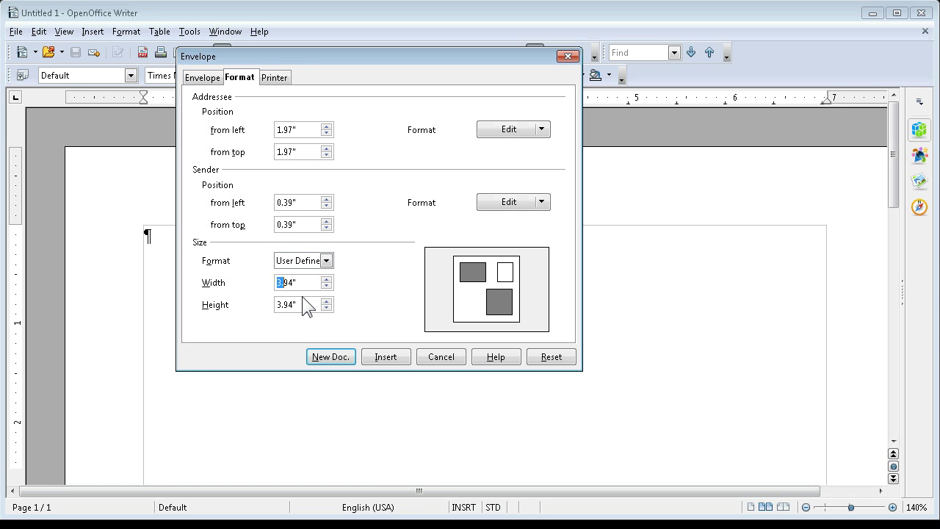
text(6.)
drag(297, 303, 265, 303)
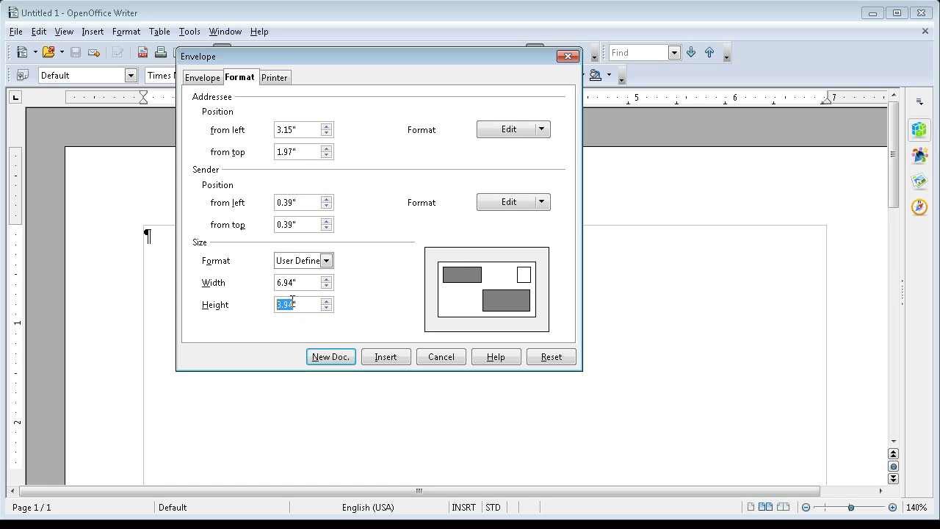
text(8)
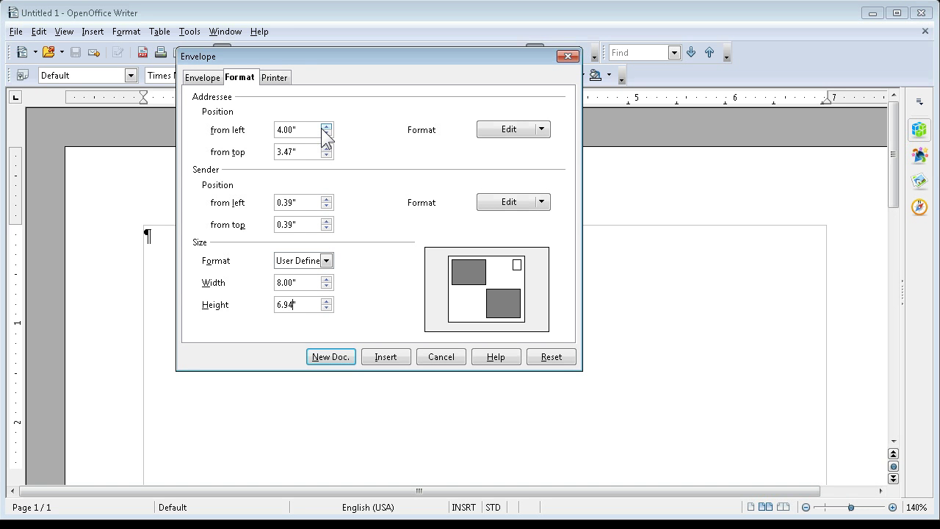
Change the addressee's from-left position from 4.00" to 3.00", keeping 3.47" from top.
double_click(283, 129)
text(3)
click(517, 132)
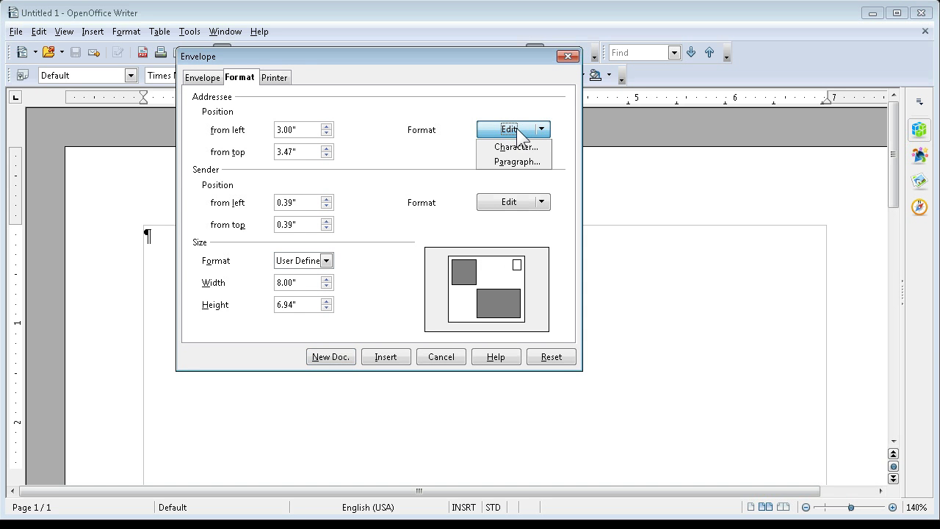
click(407, 179)
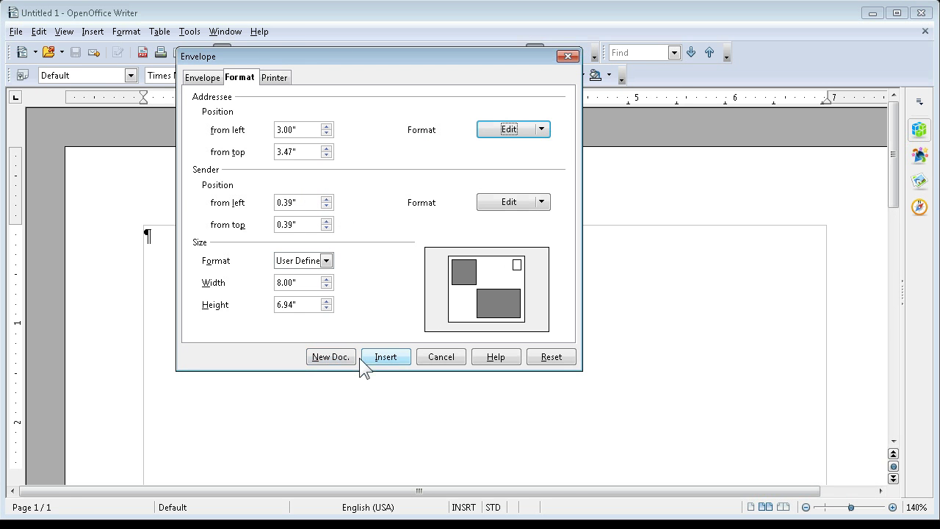
Create the envelope as a new document, then try a form-letter print and cancel Mail Merge.
click(325, 358)
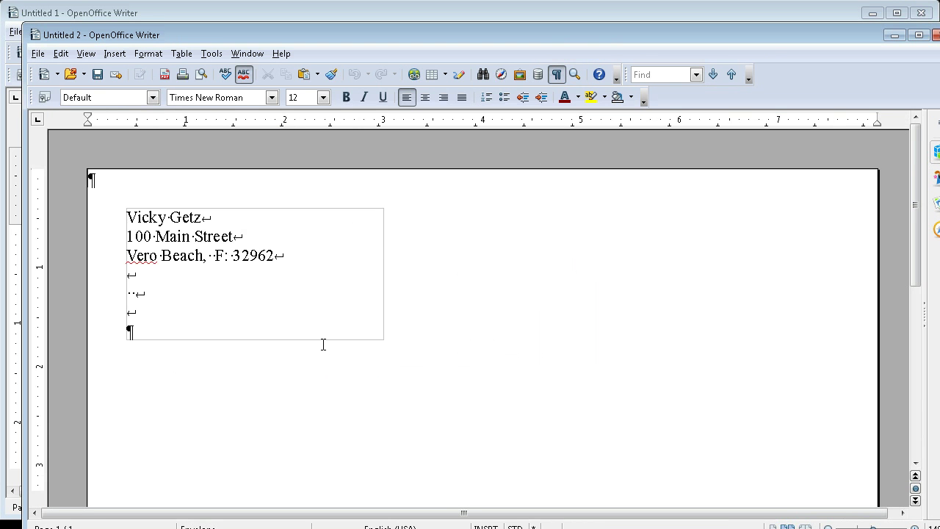
scroll(326, 345, up, 6)
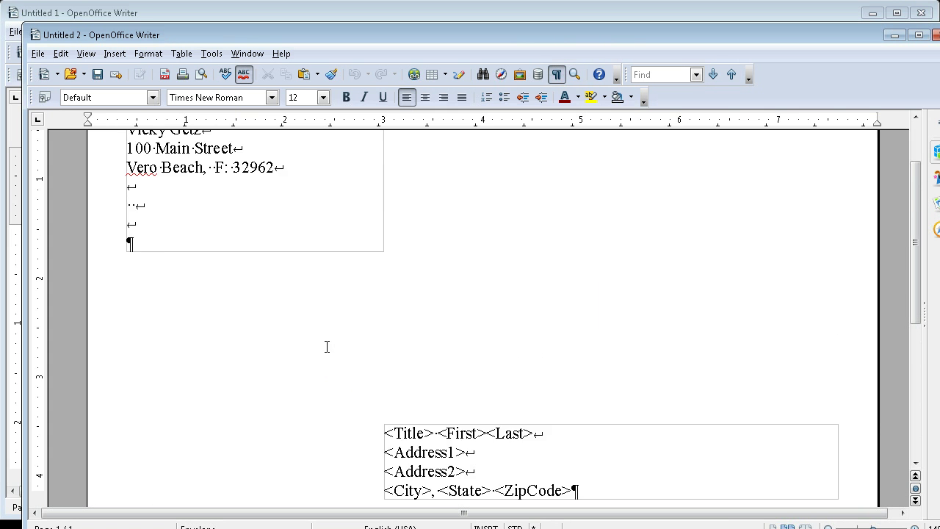
click(38, 53)
click(70, 404)
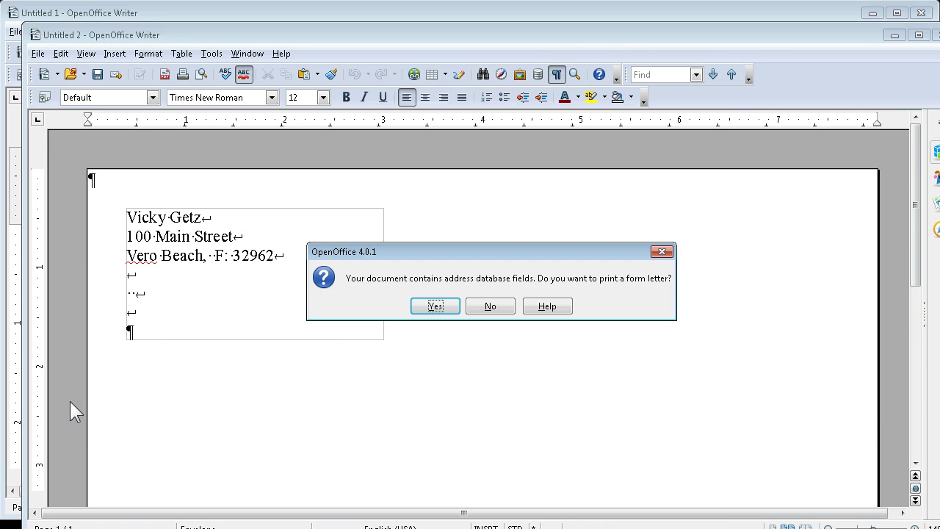
click(429, 307)
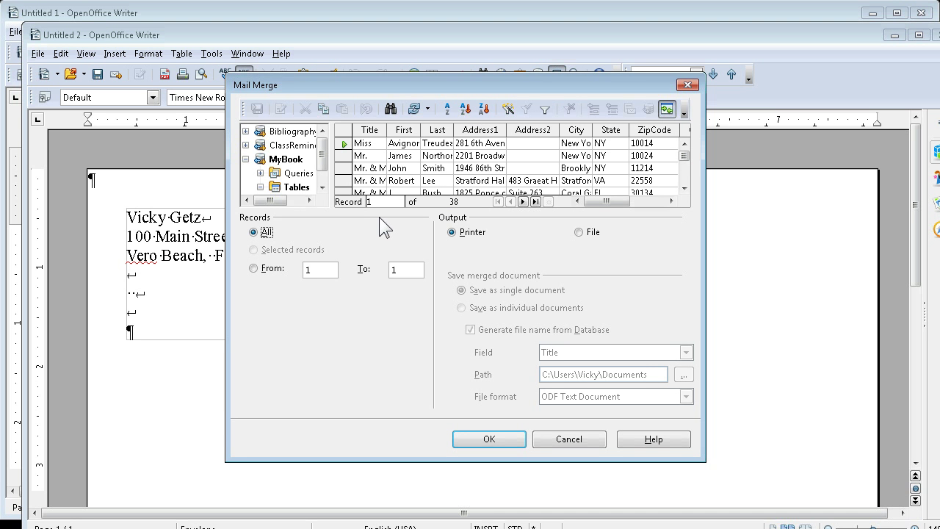
mouse_move(684, 156)
mouse_down()
mouse_move(683, 181)
mouse_move(684, 157)
mouse_up()
click(565, 439)
scroll(404, 335, down, 4)
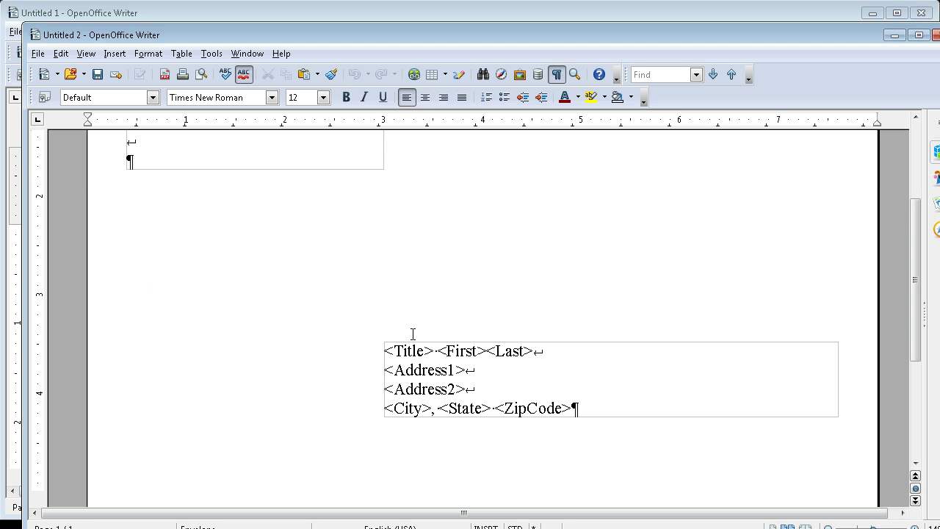
scroll(404, 331, up, 4)
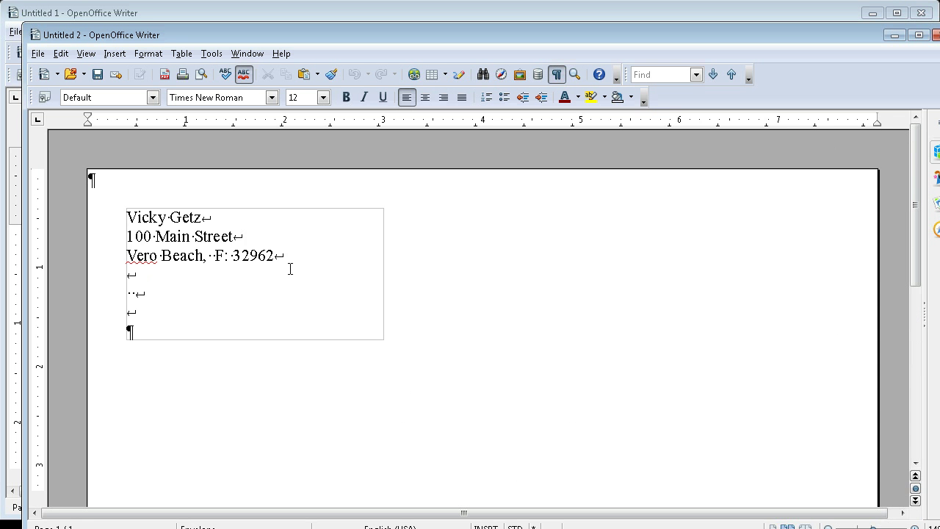
Set the three sender address lines in Monotype Corsiva.
drag(301, 258, 125, 217)
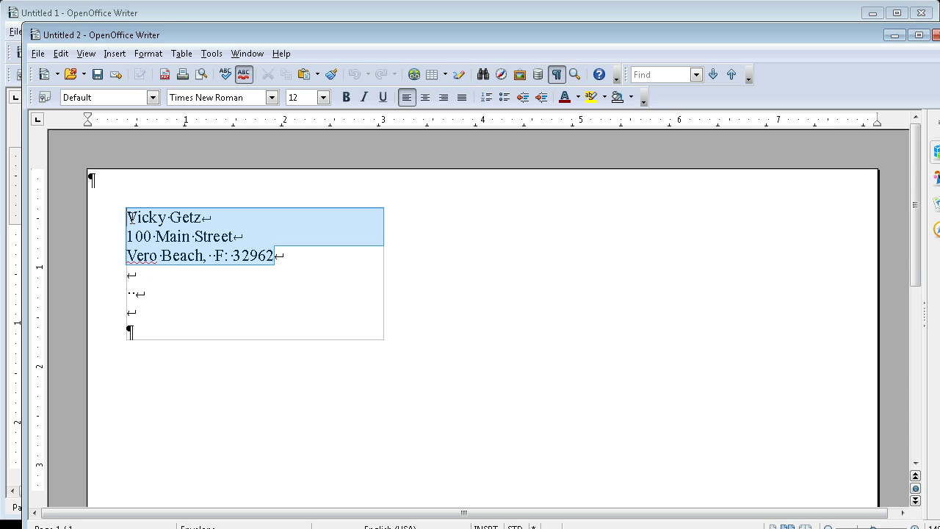
click(273, 97)
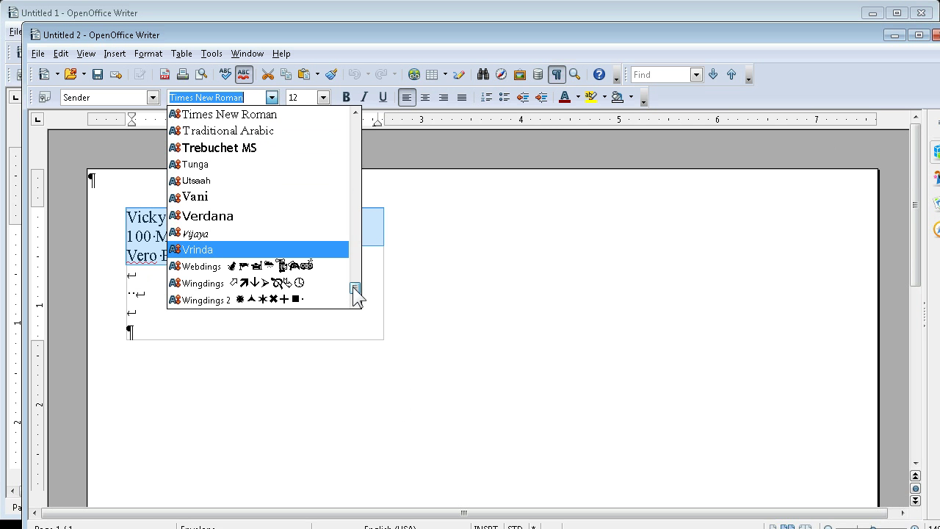
drag(355, 288, 359, 231)
click(213, 295)
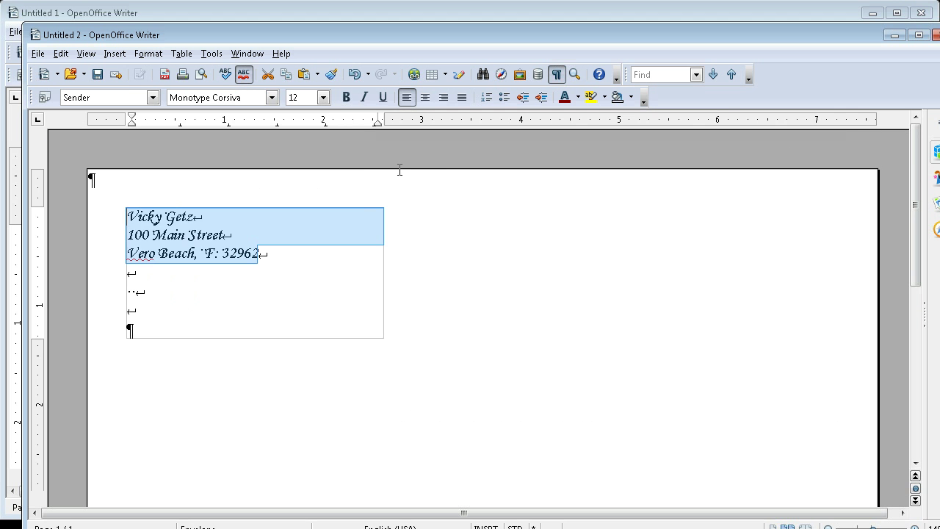
Set the whole addressee placeholder block in Monotype Corsiva as well.
scroll(463, 171, down, 2)
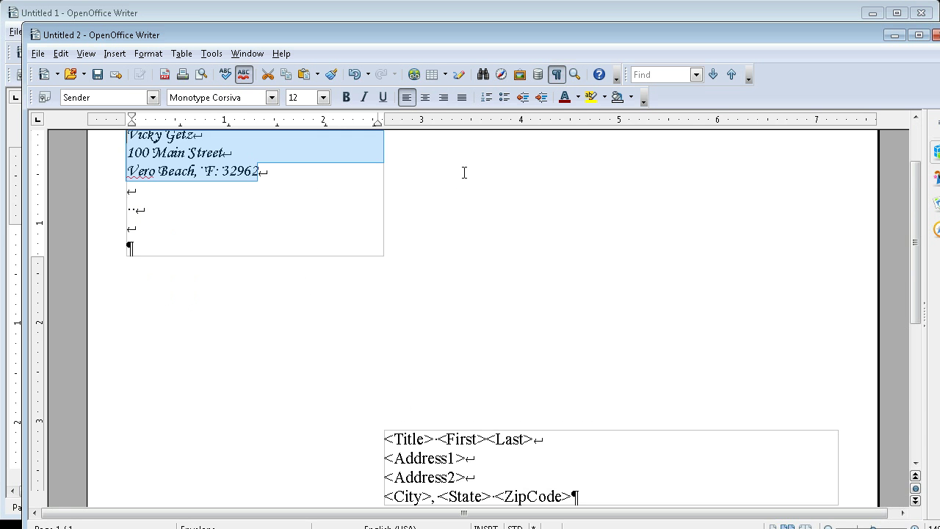
scroll(465, 174, down, 6)
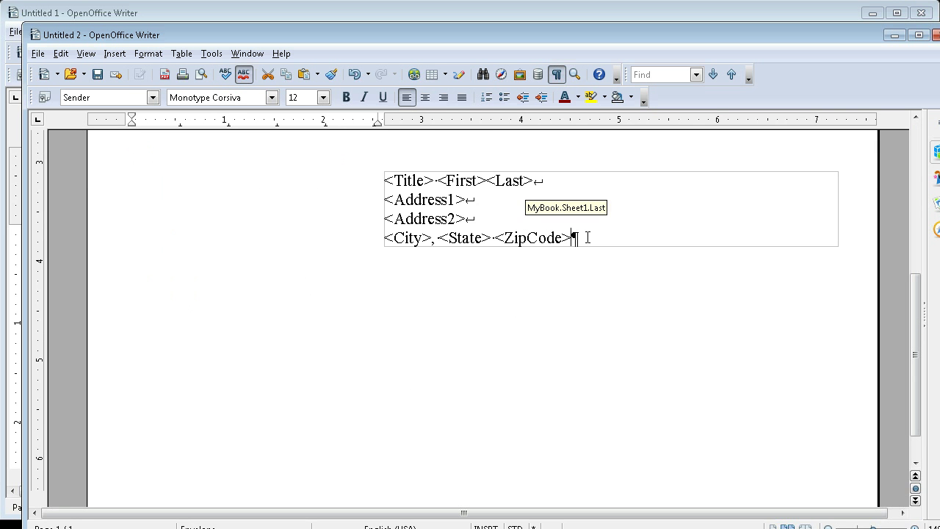
click(536, 236)
drag(536, 237, 377, 170)
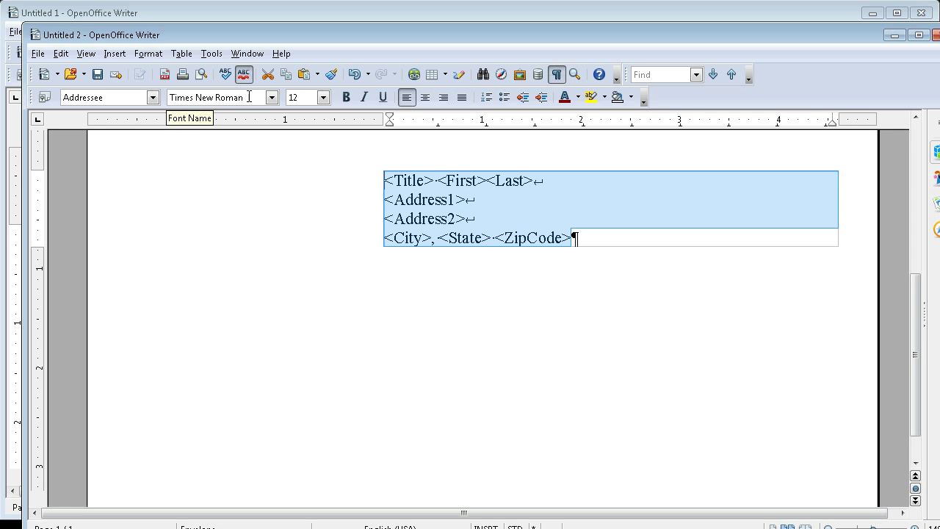
click(273, 98)
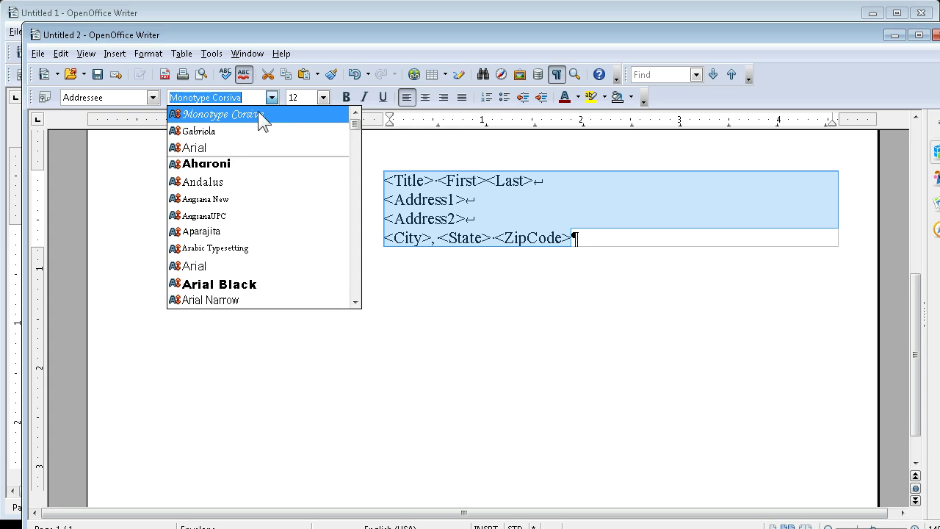
click(255, 114)
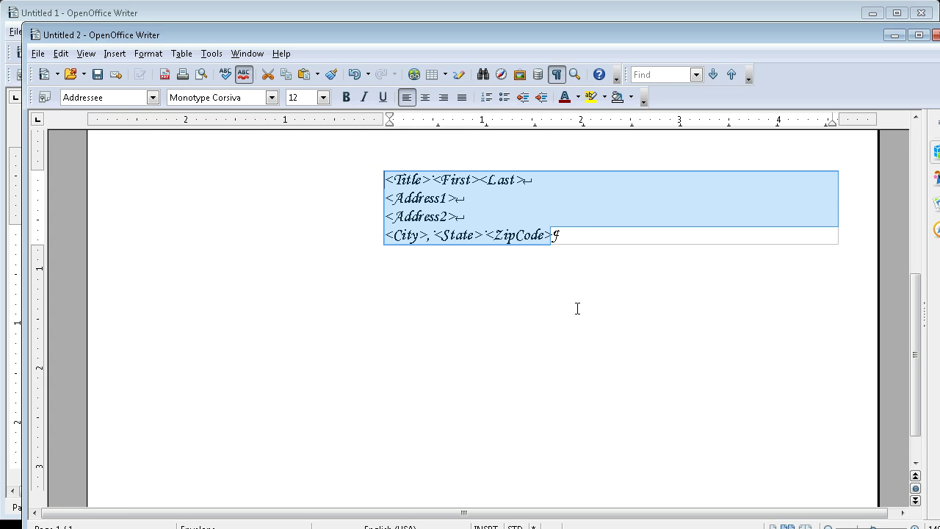
scroll(577, 309, up, 5)
click(296, 209)
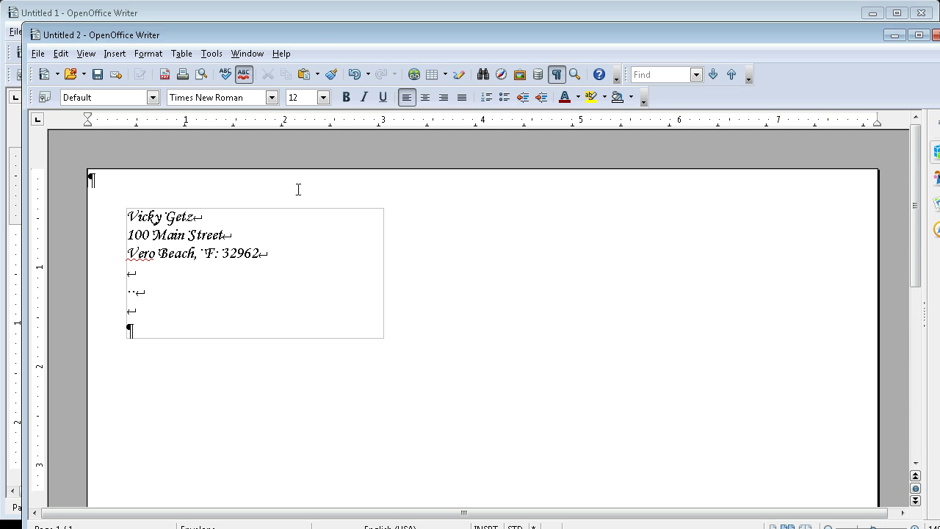
Mail-merge only record 3 to an output file named testenelope.
click(36, 53)
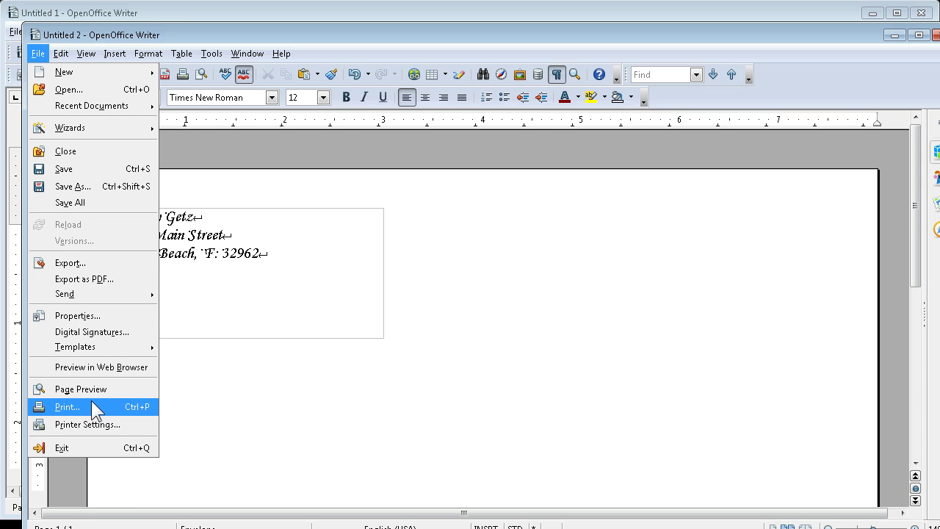
click(68, 407)
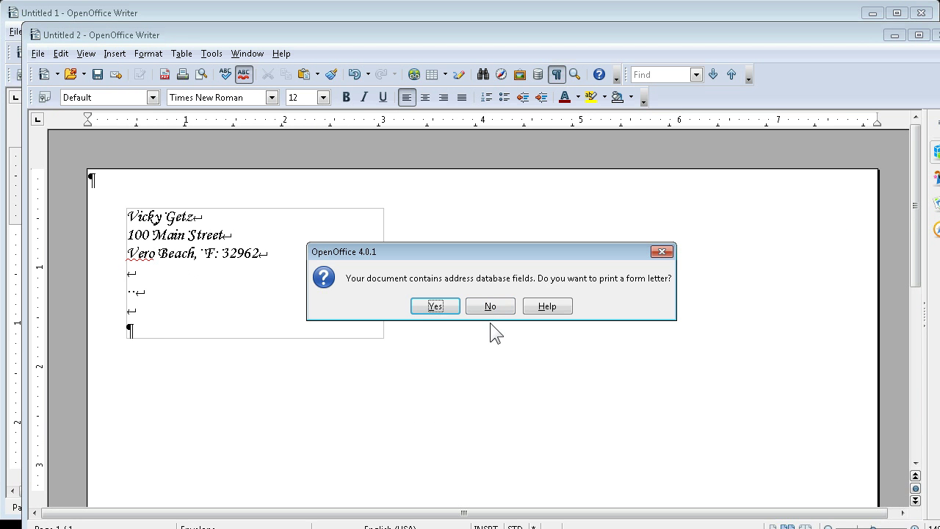
click(421, 305)
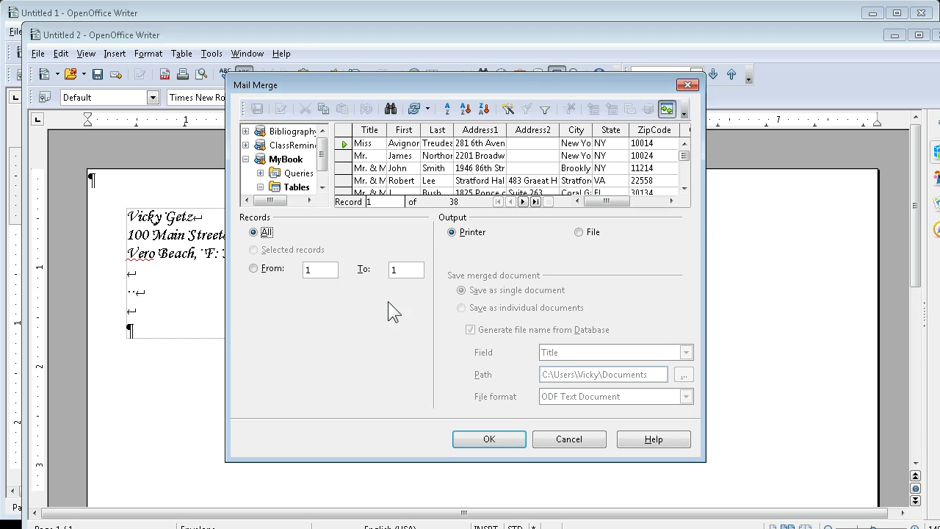
click(340, 168)
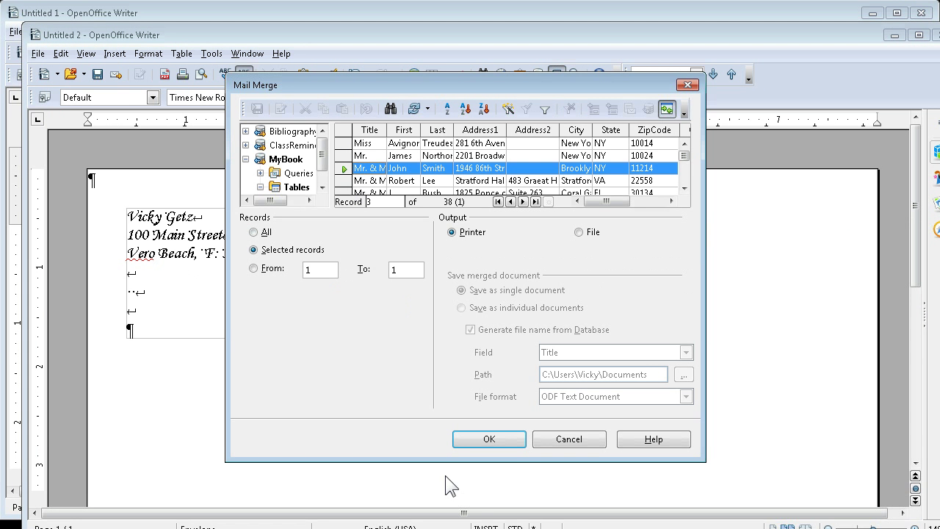
click(580, 233)
click(488, 439)
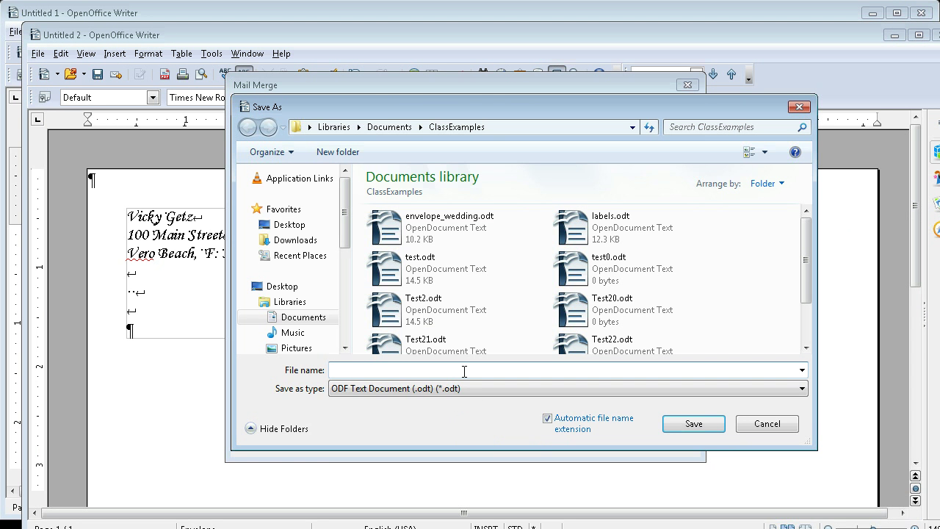
text(testenelope)
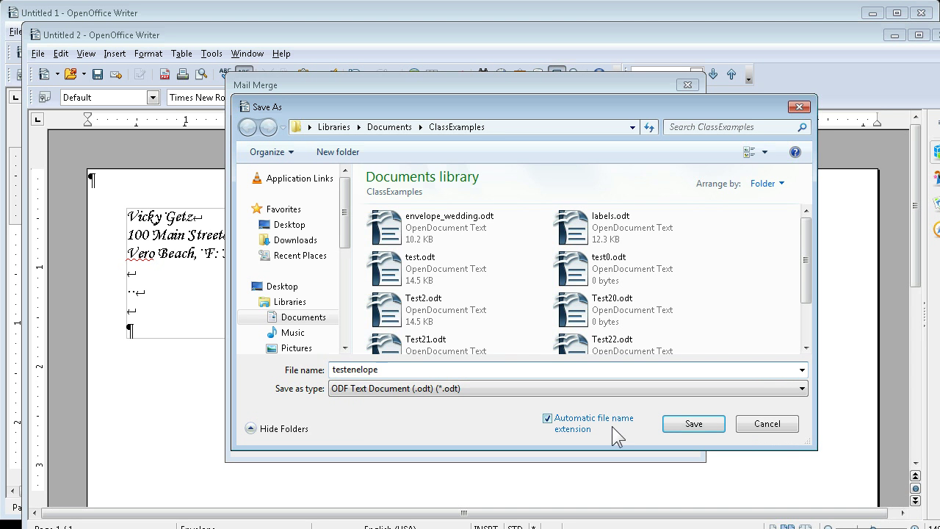
click(683, 425)
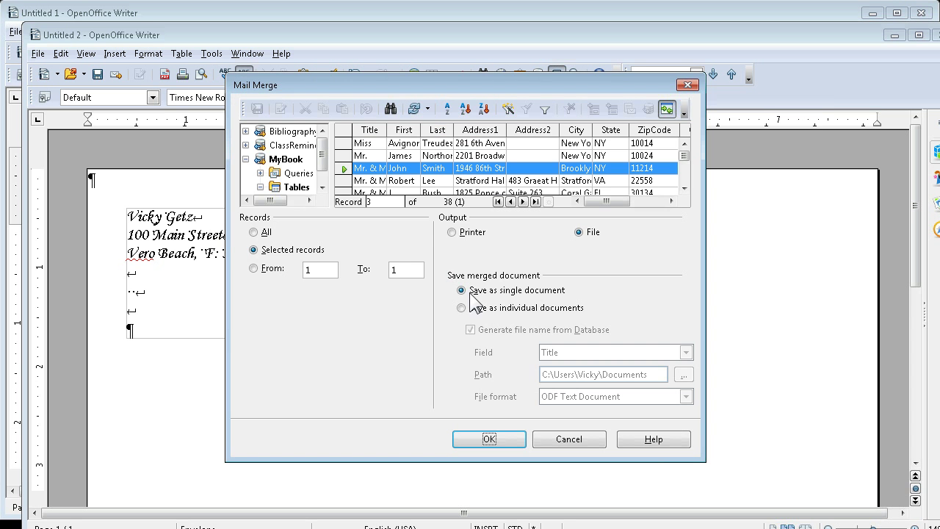
click(489, 439)
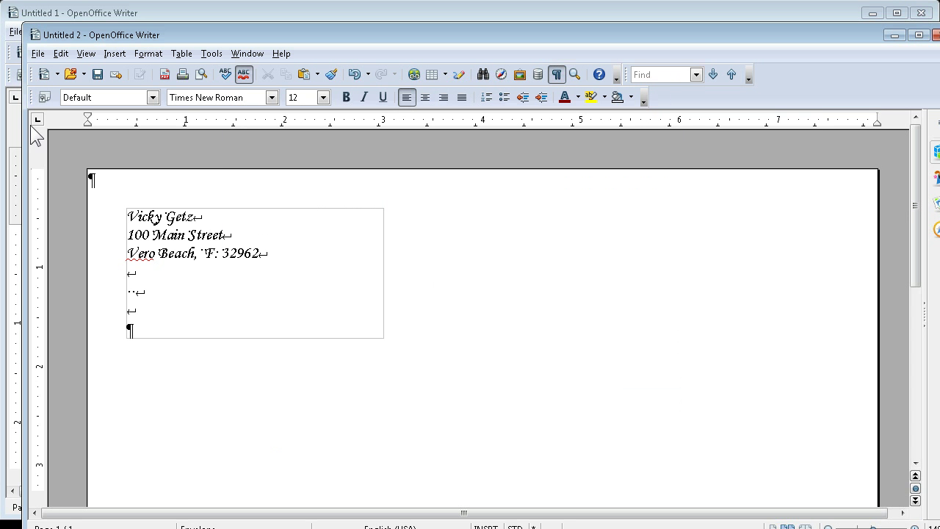
Open the saved testenelope.odt file.
click(37, 54)
click(45, 89)
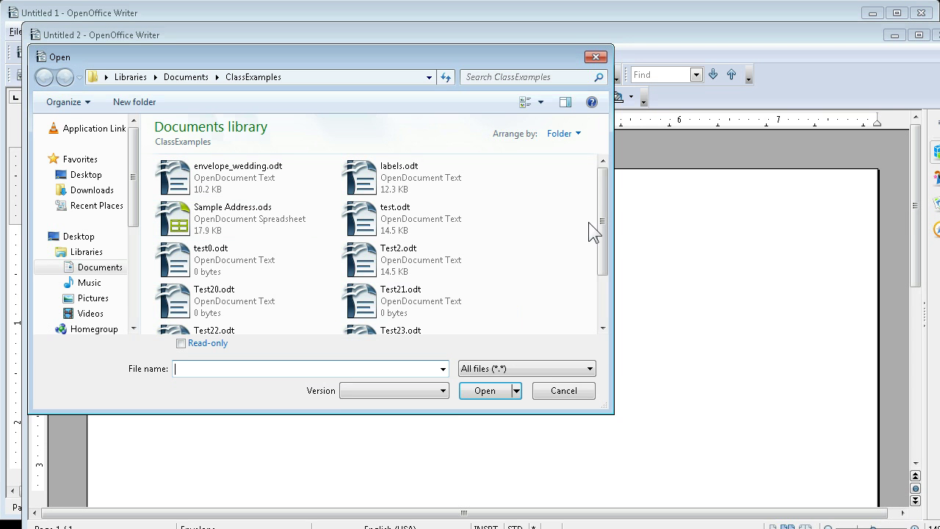
drag(603, 223, 592, 272)
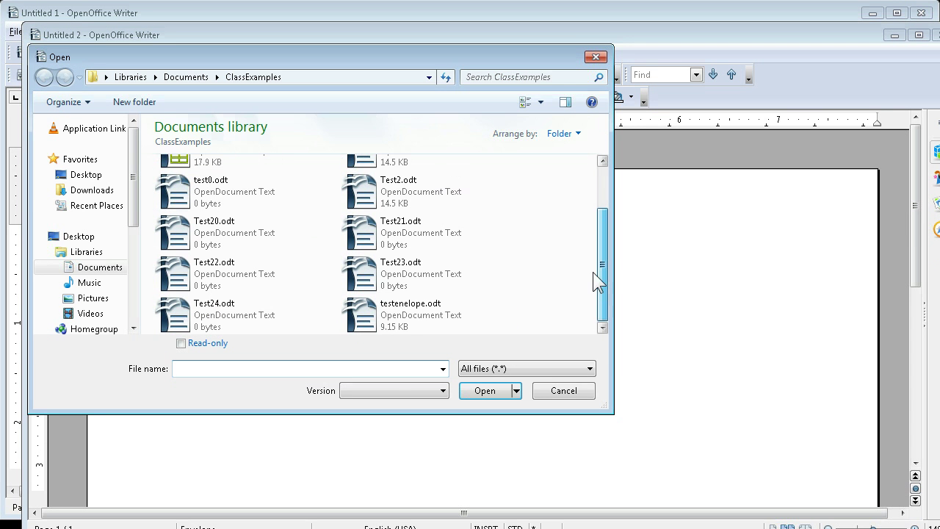
click(448, 318)
click(502, 390)
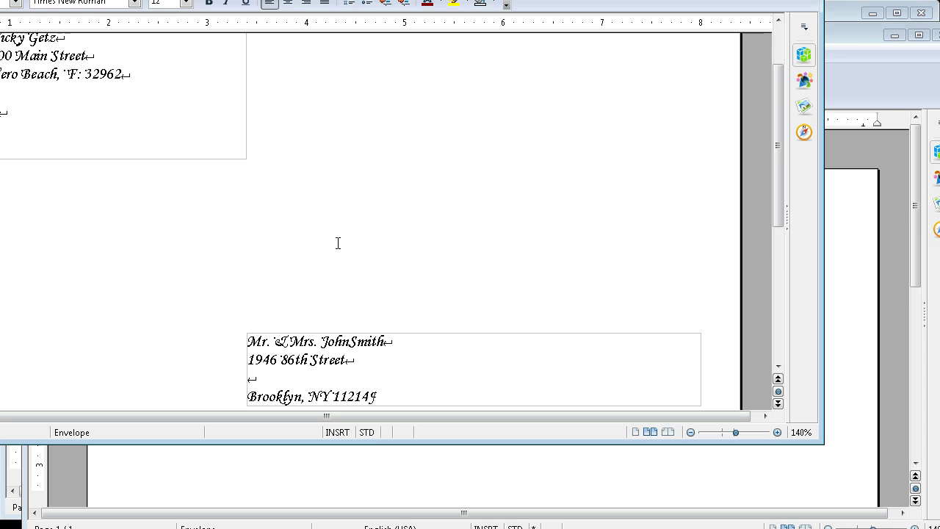
Scroll through the merged envelope to check the sender and addressee blocks.
scroll(338, 243, down, 2)
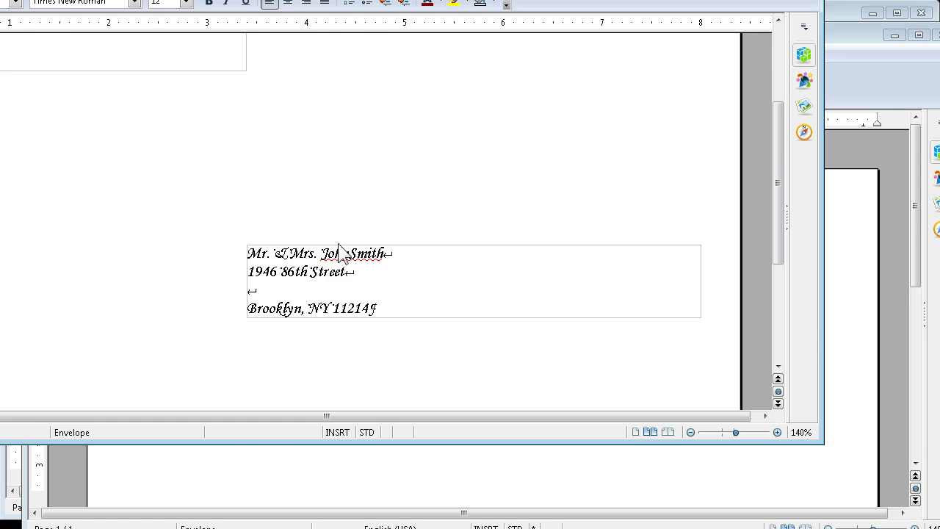
scroll(342, 245, up, 4)
scroll(346, 250, down, 8)
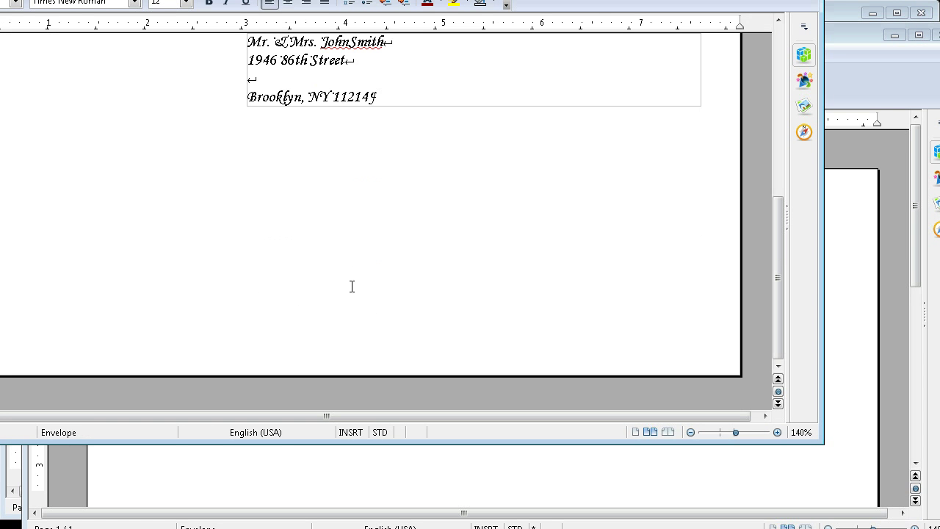
scroll(352, 286, up, 8)
scroll(348, 292, down, 4)
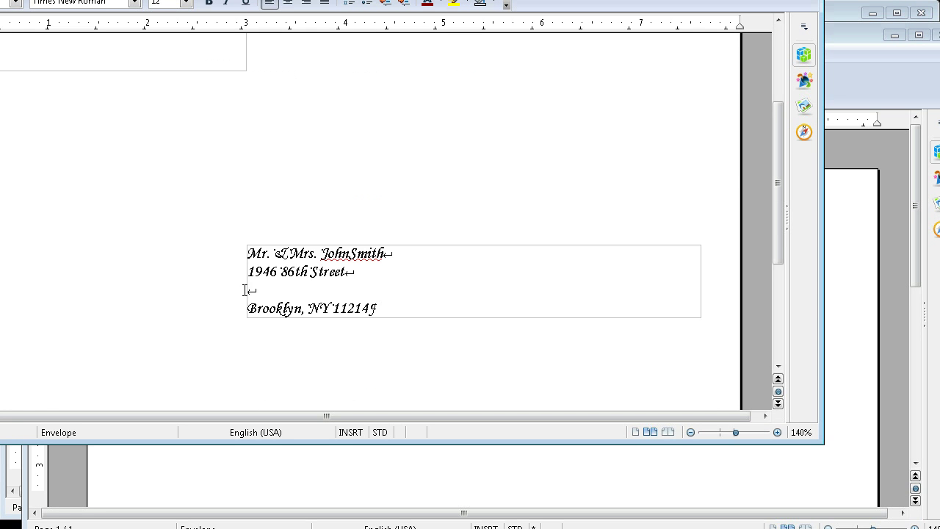
scroll(247, 292, up, 5)
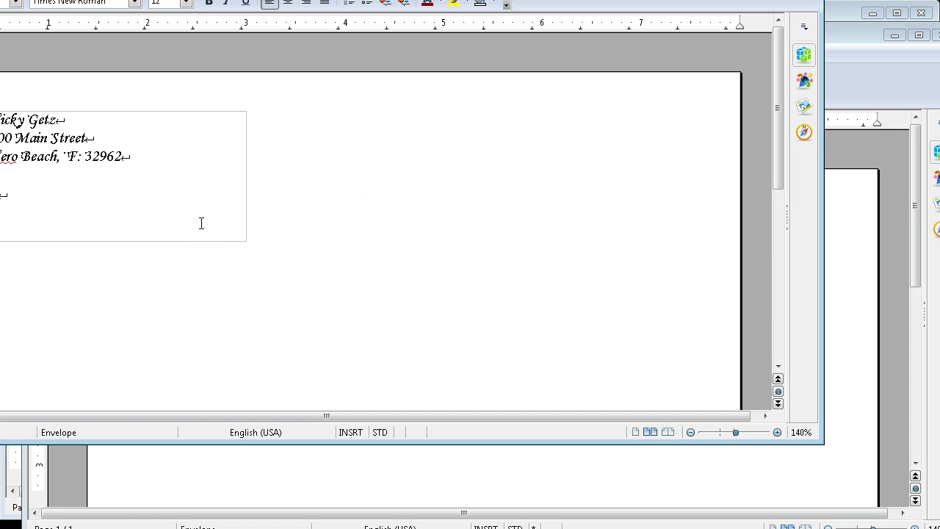
scroll(200, 221, down, 4)
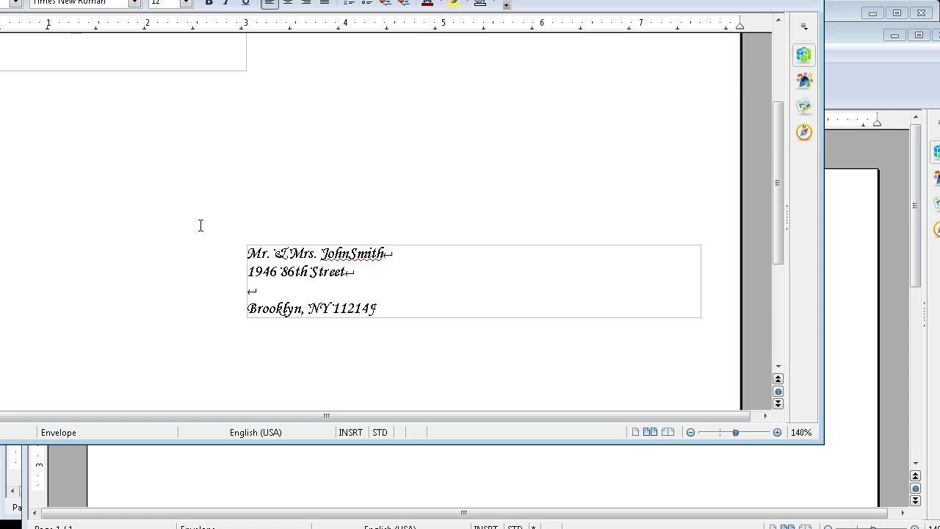
scroll(200, 225, up, 2)
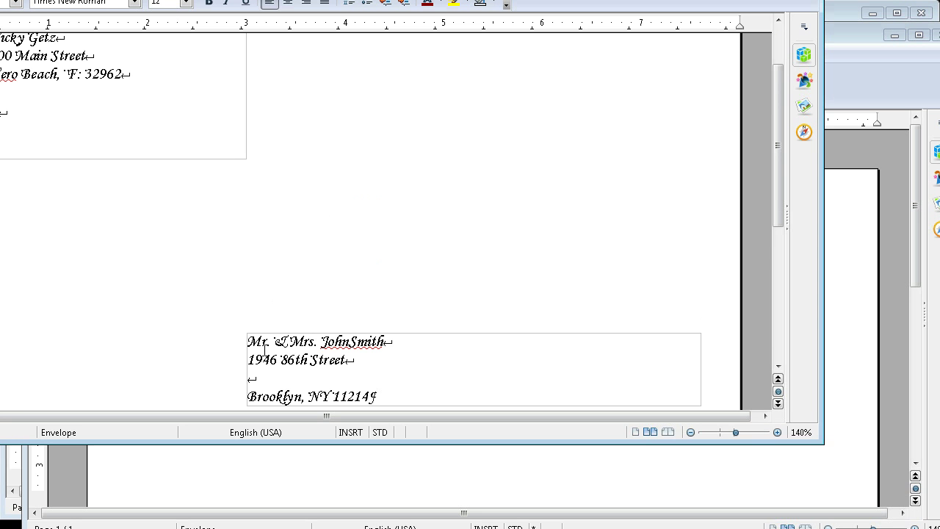
scroll(350, 354, down, 2)
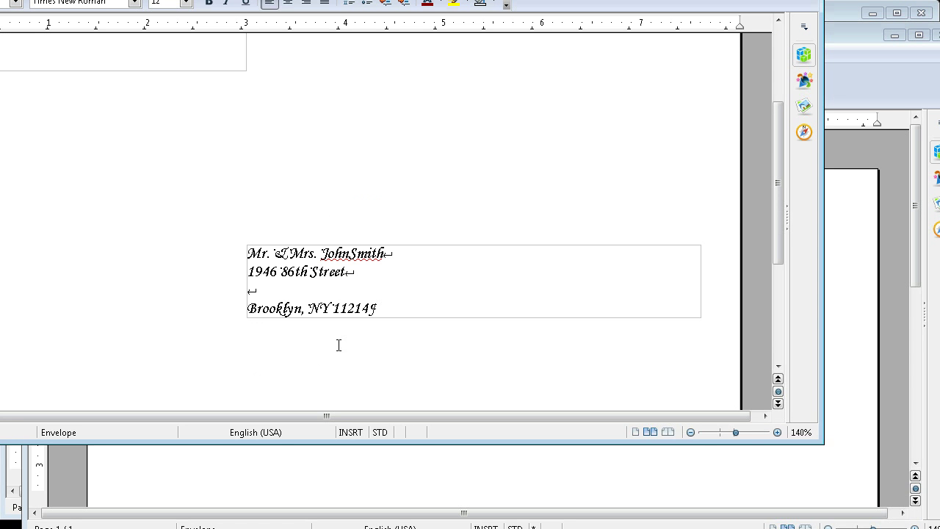